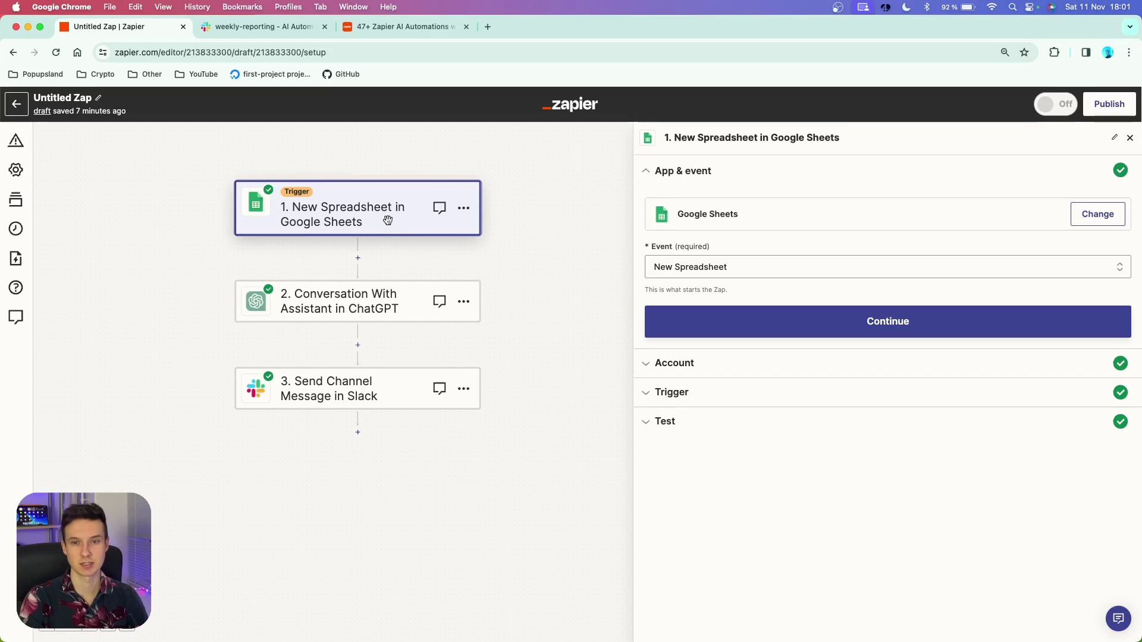
# - Choose New Spreadsheet from the Google Sheets trigger Event list and continue to the account section
pyautogui.click(750, 265)
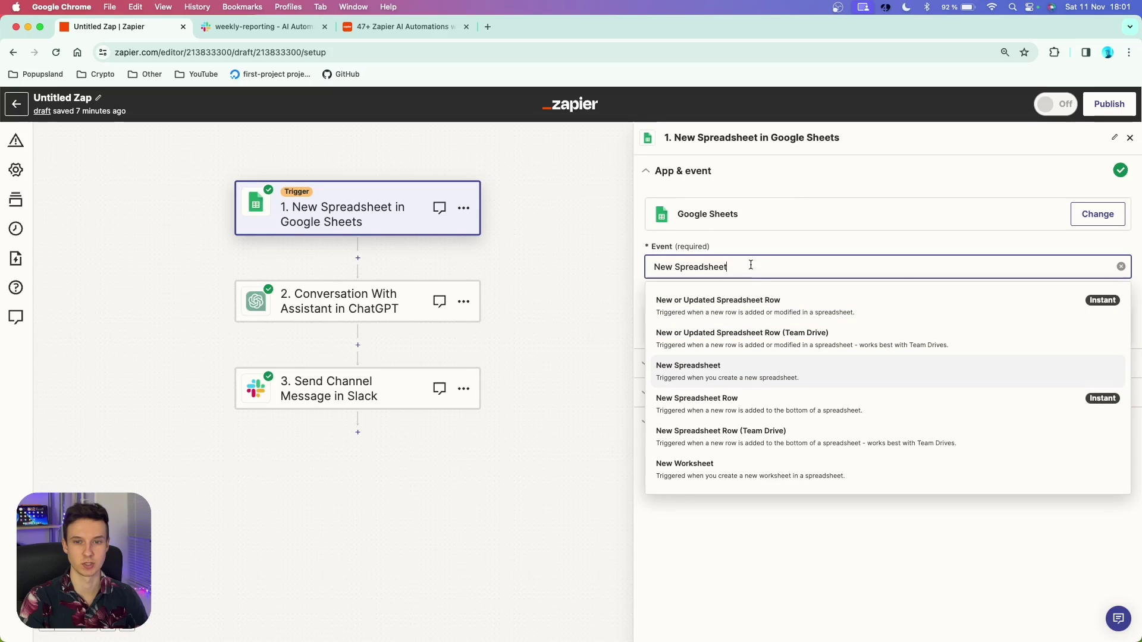
pyautogui.click(752, 377)
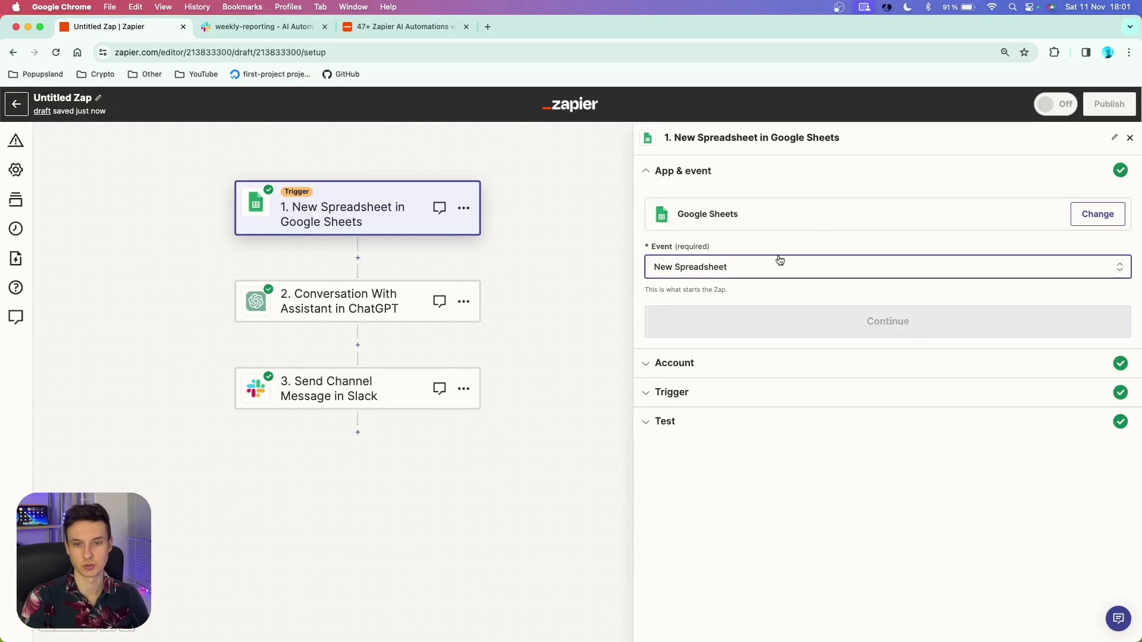
pyautogui.click(759, 318)
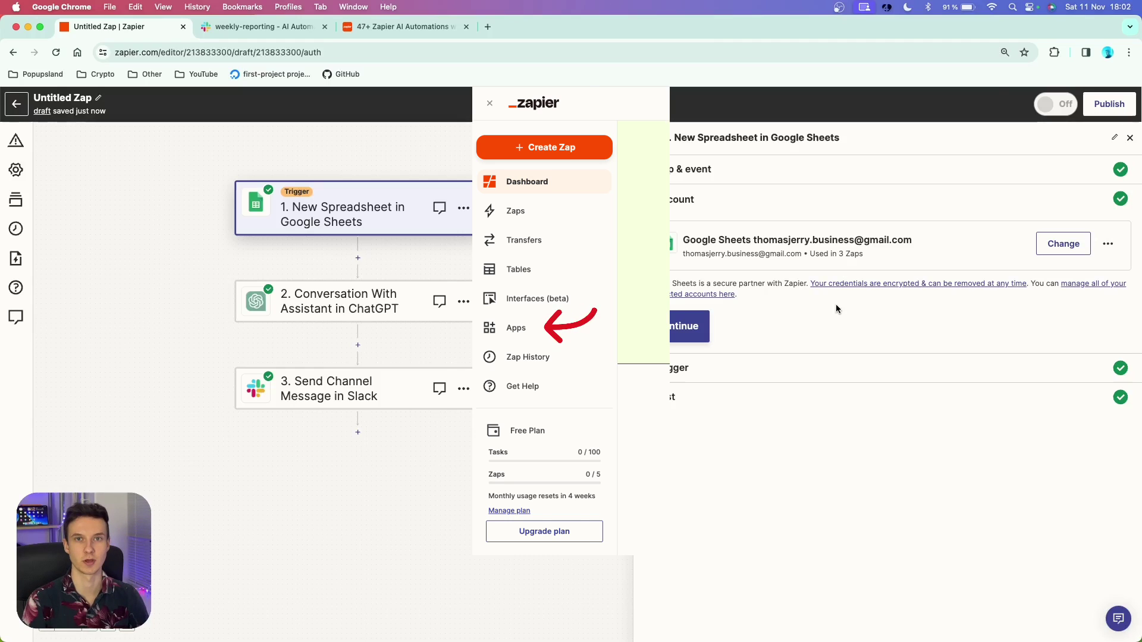
# - Set the trigger's Drive to My Google Drive and continue to the trigger test
pyautogui.click(691, 332)
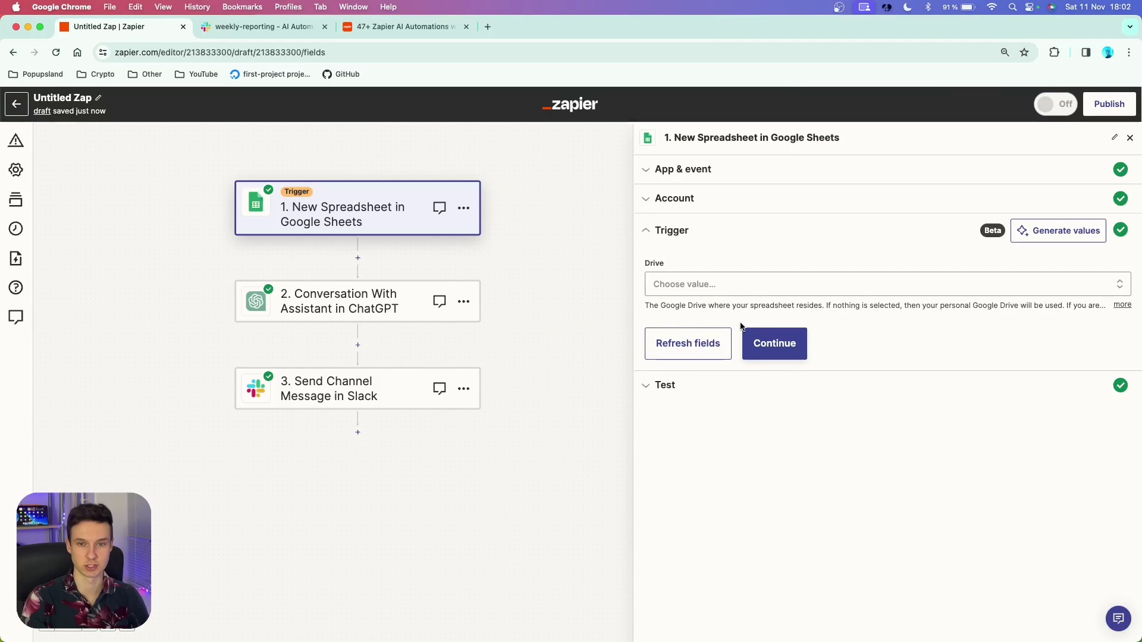
pyautogui.click(723, 290)
pyautogui.click(702, 403)
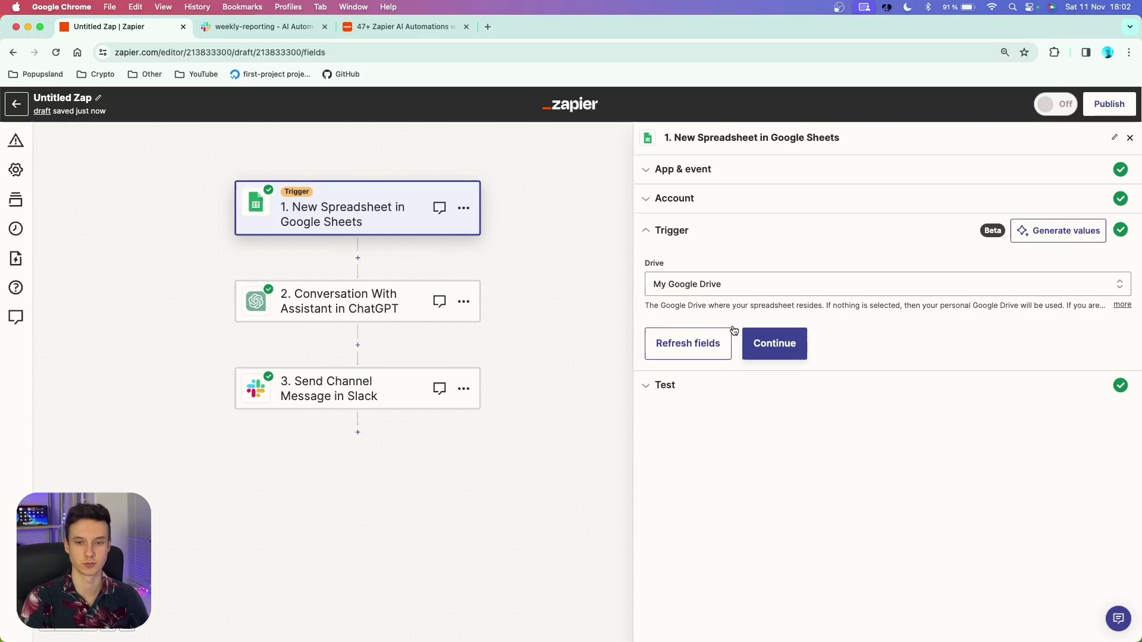
pyautogui.click(791, 346)
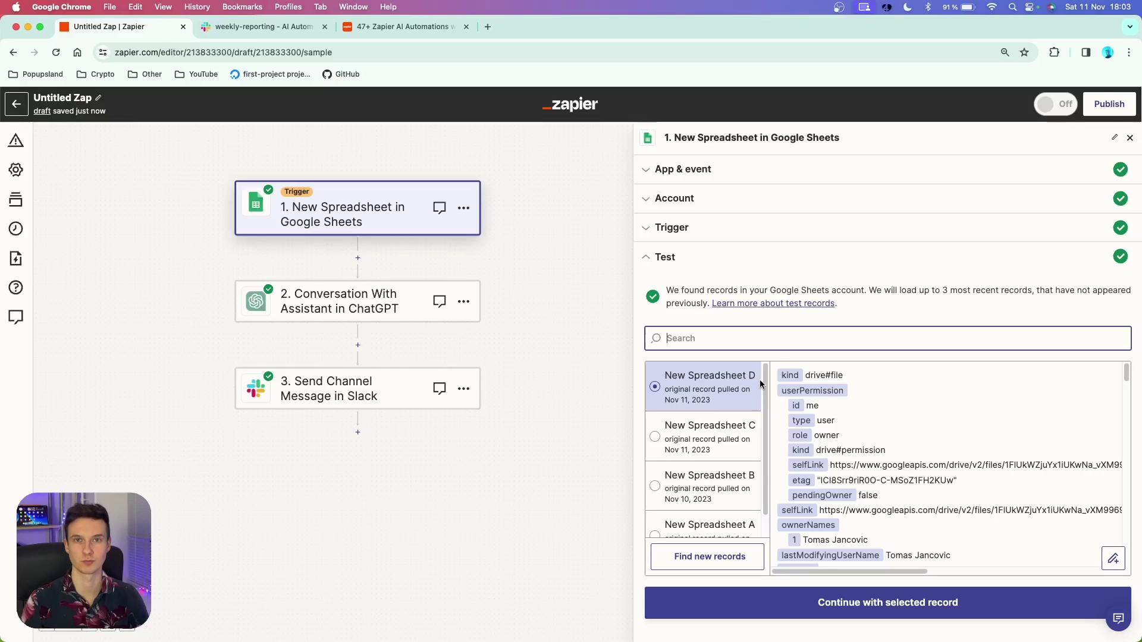
# - Search the test records for 'revenue' and mark the Revenue (Spreadsheet) record
pyautogui.click(777, 354)
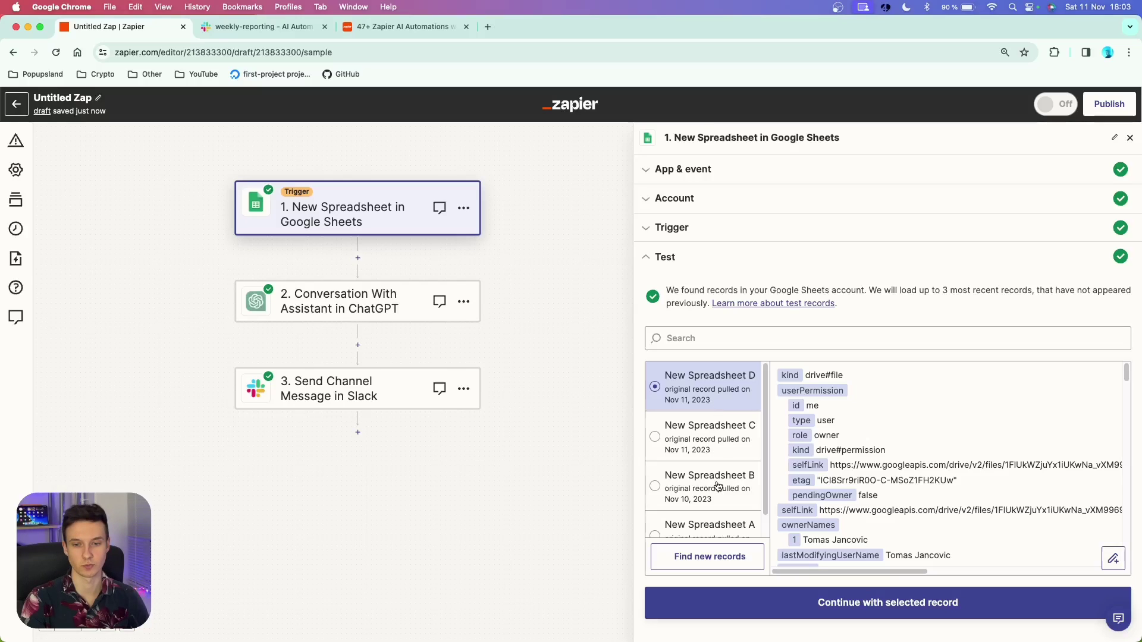
pyautogui.write('revenue')
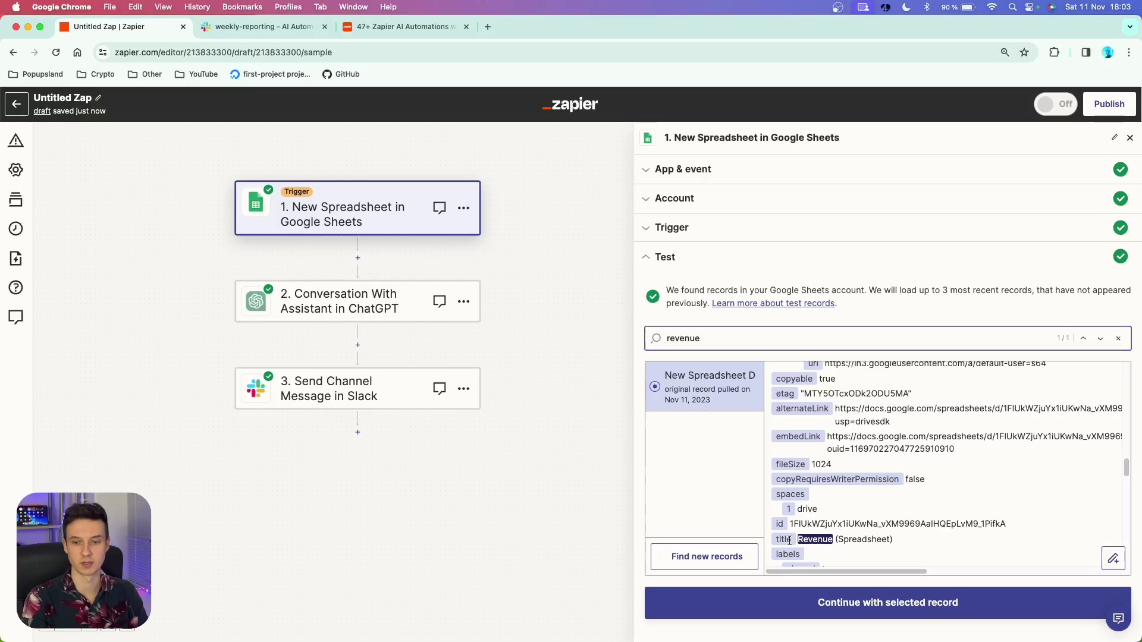
pyautogui.moveTo(790, 540); pyautogui.dragTo(905, 547)
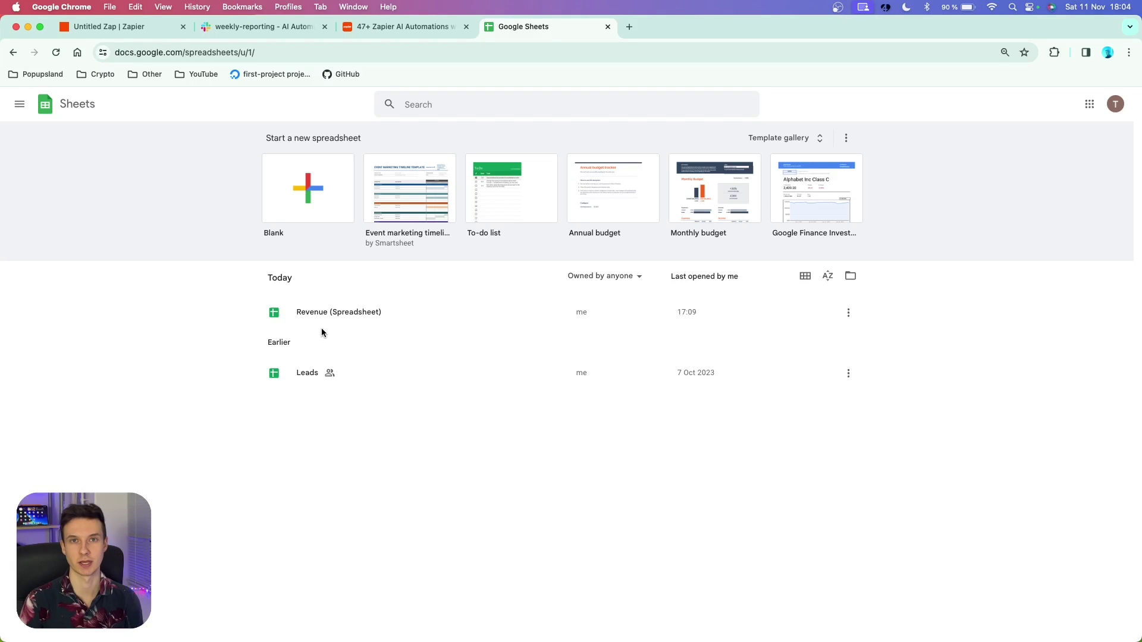
# - Open Revenue (Spreadsheet) from the Google Sheets home list
pyautogui.click(337, 313)
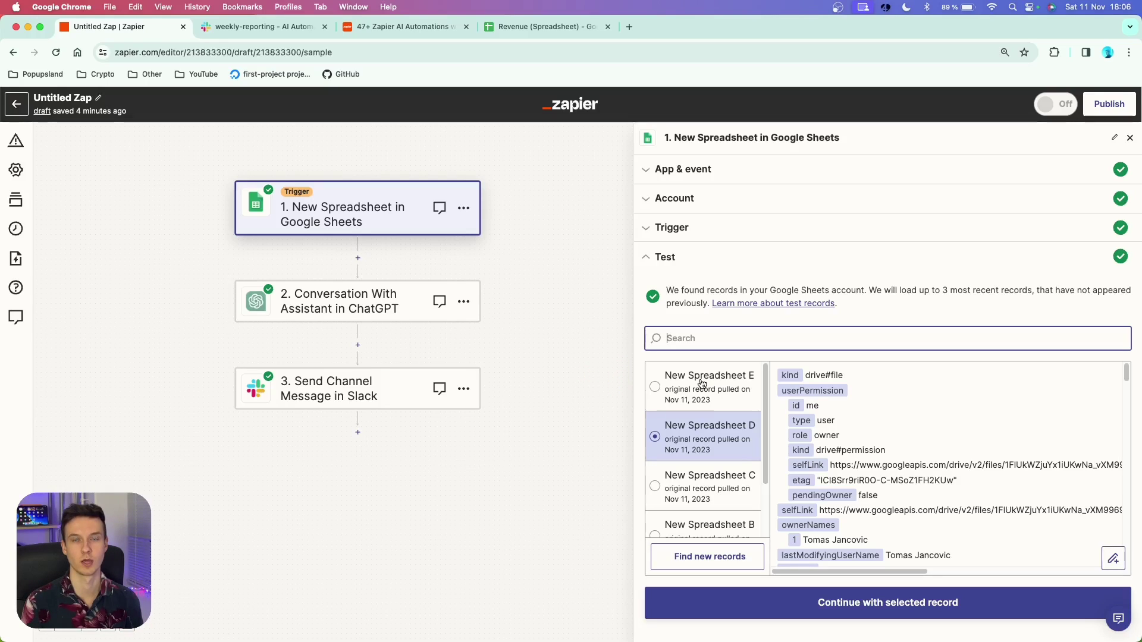
# - Use the selected sample record and give ChatGPT the Conversation With Assistant event and connected account
pyautogui.click(892, 603)
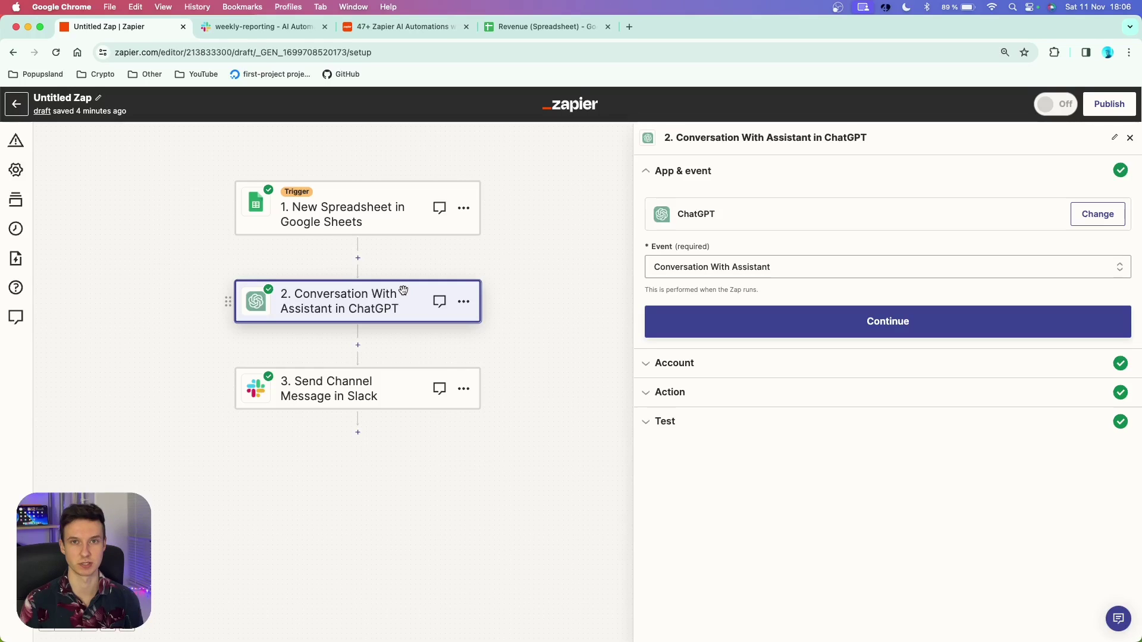
pyautogui.click(764, 260)
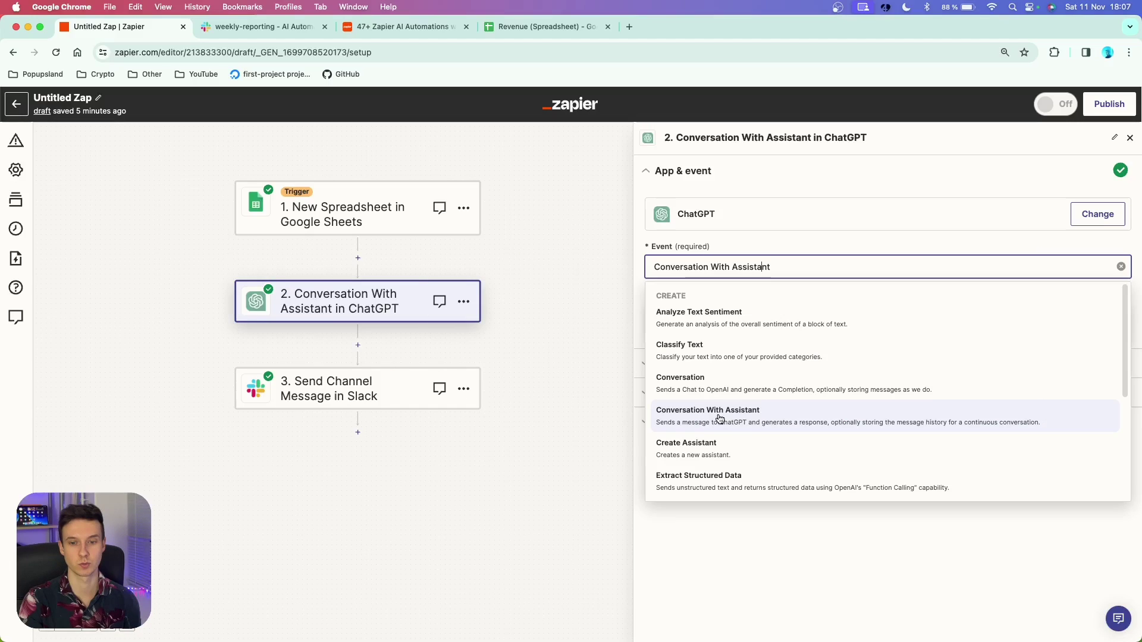
pyautogui.click(767, 424)
pyautogui.click(889, 331)
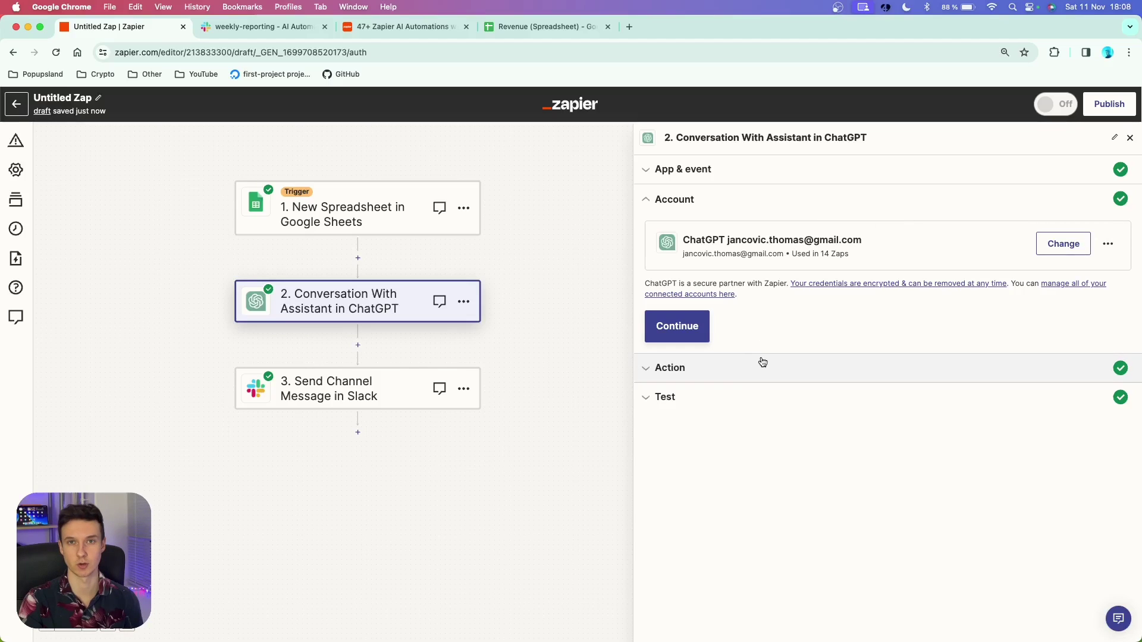
pyautogui.click(684, 337)
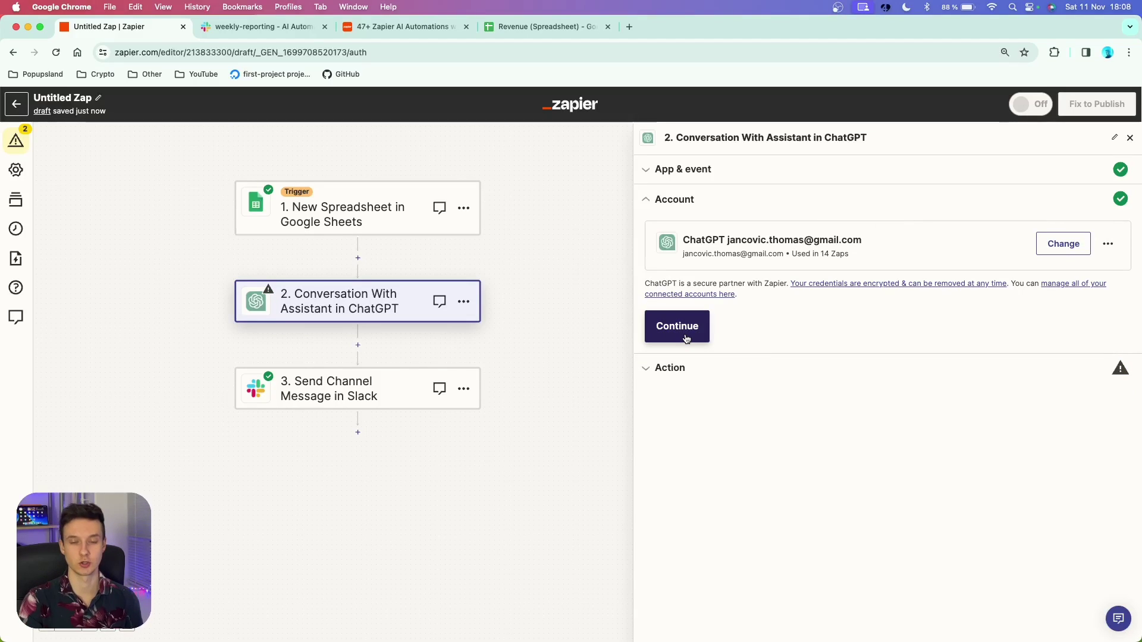
pyautogui.click(688, 339)
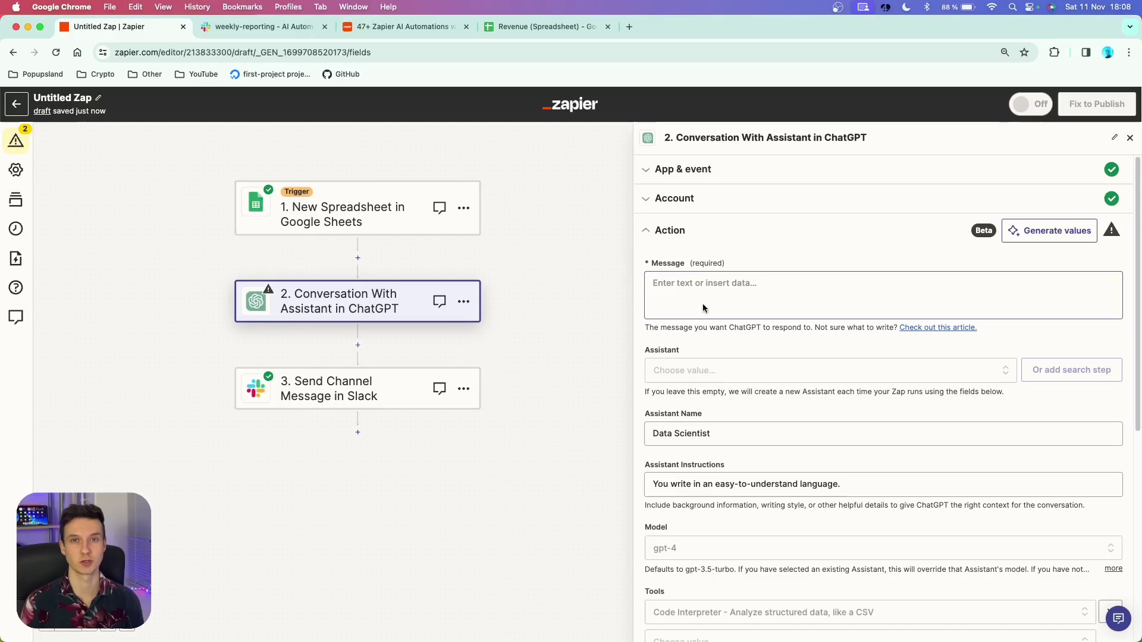
# - Switch to the Notion page of Zapier automations in another browser tab
pyautogui.press('super+l')
pyautogui.write('zapier')
pyautogui.press('super+3')
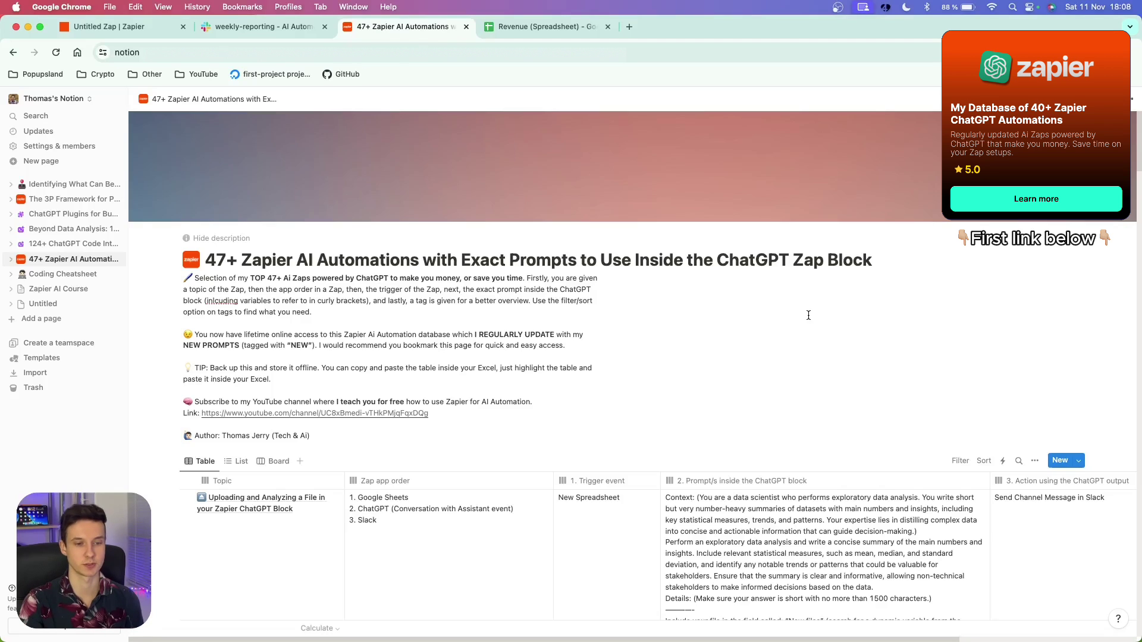
# - Copy the first row's prompt text, from Context to the character limit, then return to the Zap
pyautogui.scroll(-1, 660, 432)
pyautogui.scroll(-2, 523, 482)
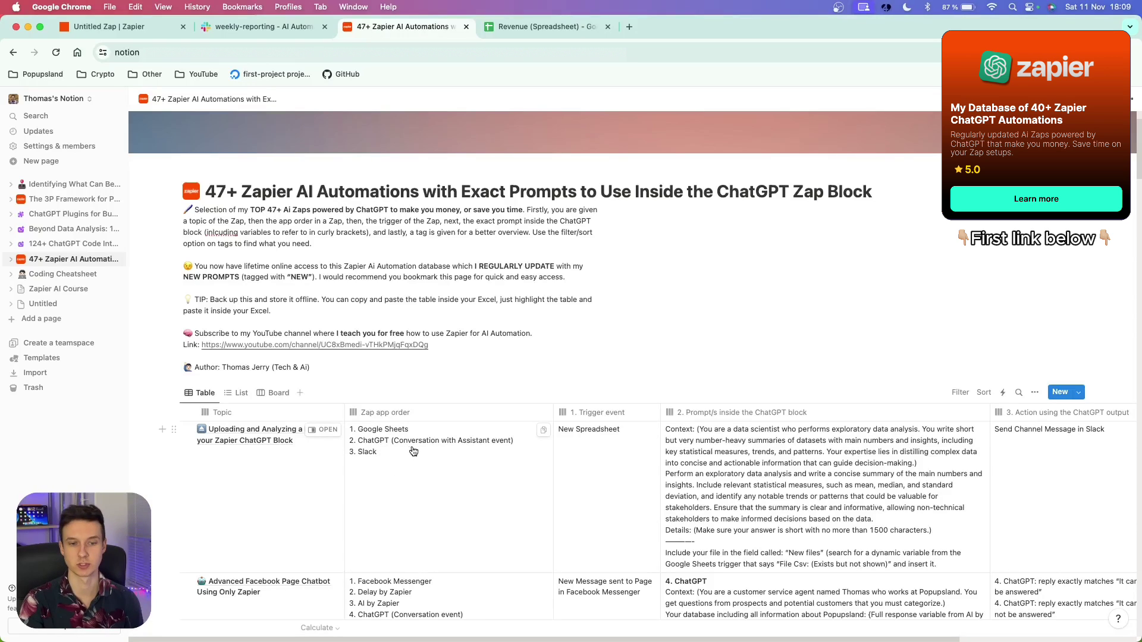
pyautogui.click(752, 491)
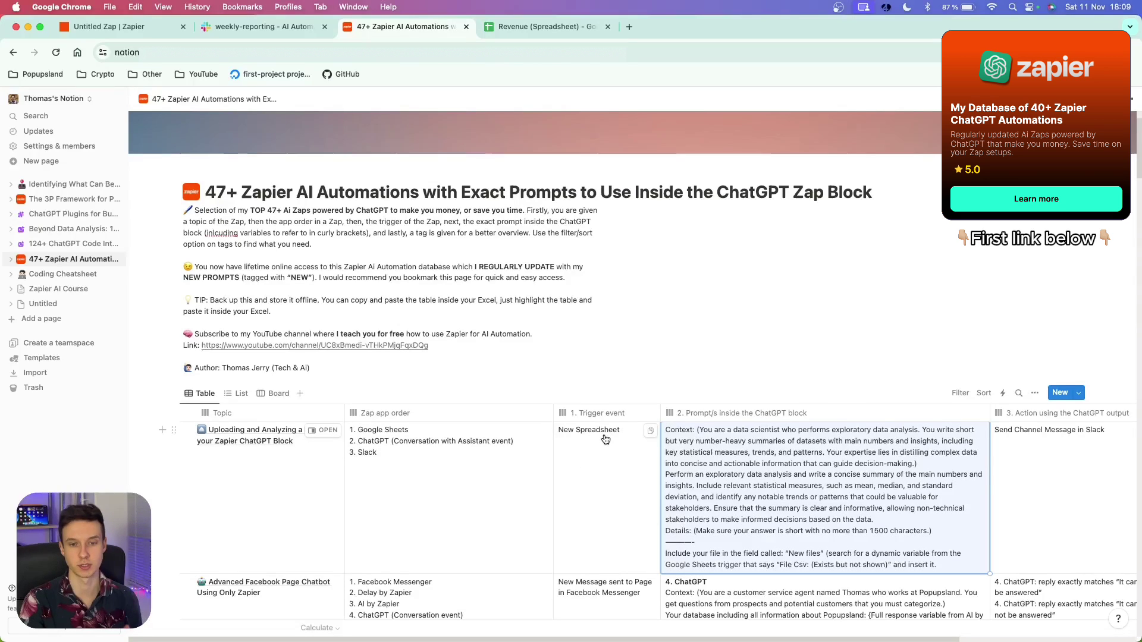
pyautogui.click(797, 503)
pyautogui.click(939, 531)
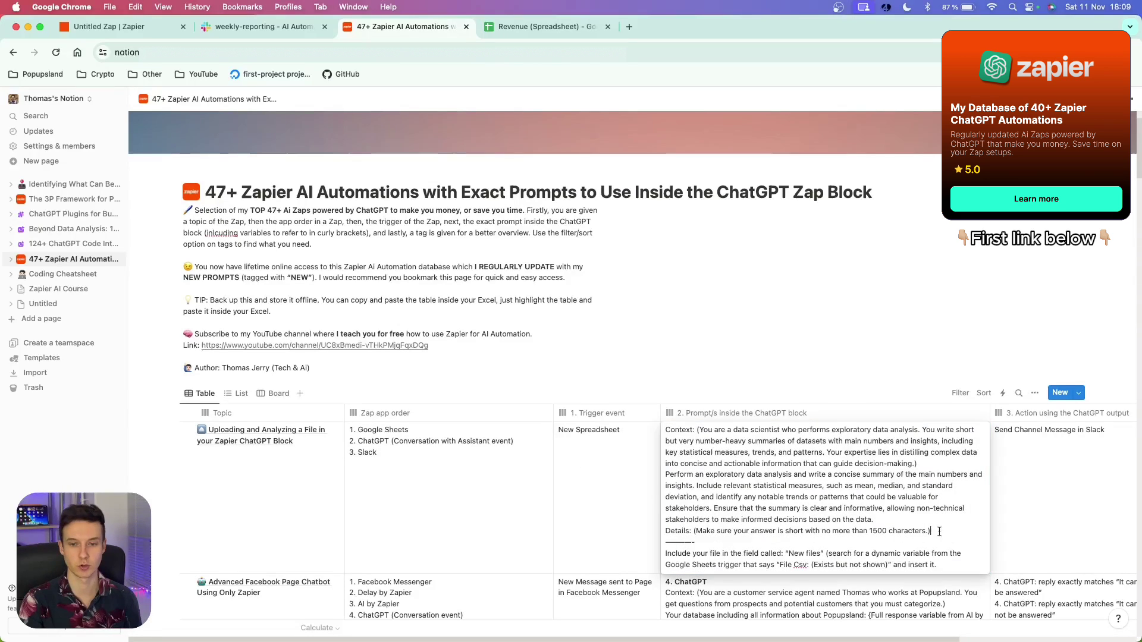
pyautogui.moveTo(939, 531); pyautogui.dragTo(648, 434)
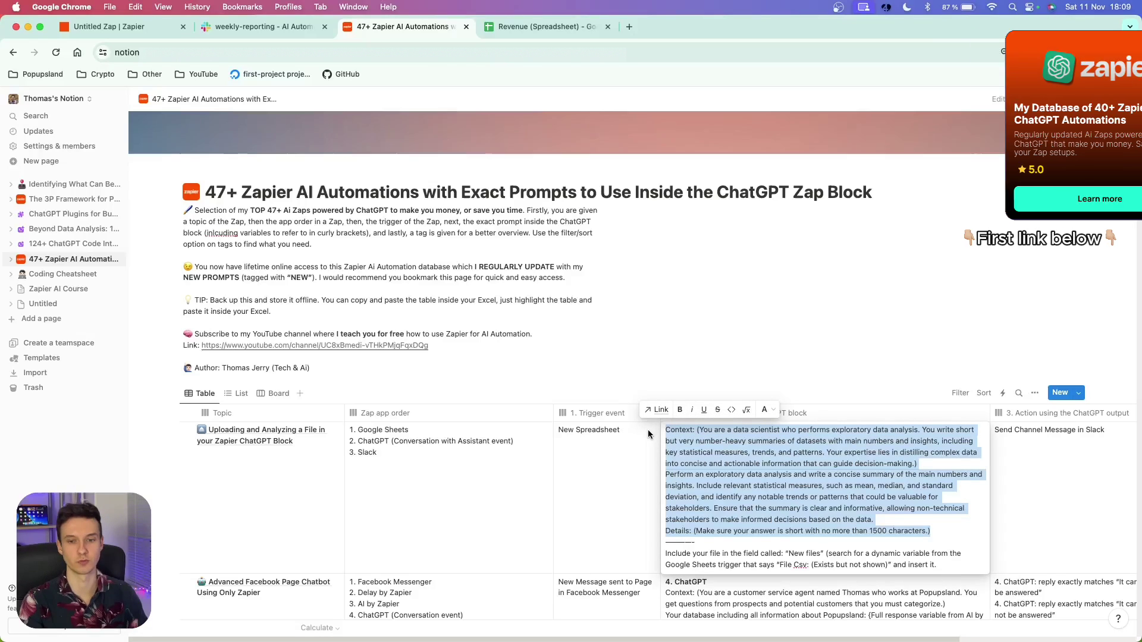
pyautogui.press('super+1')
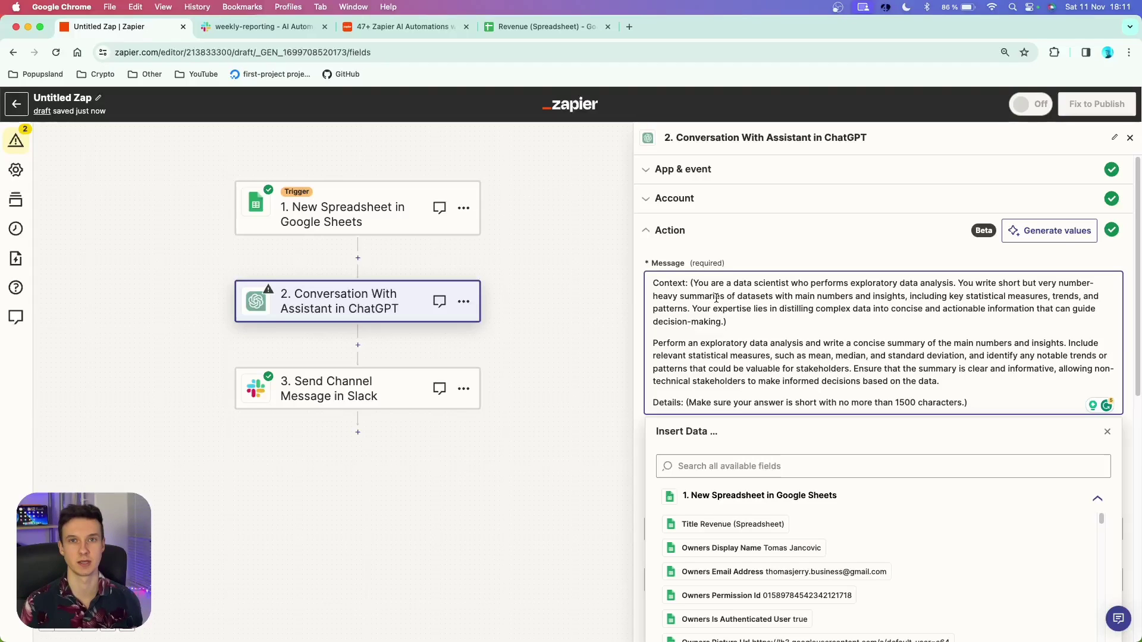
pyautogui.tripleClick(718, 343)
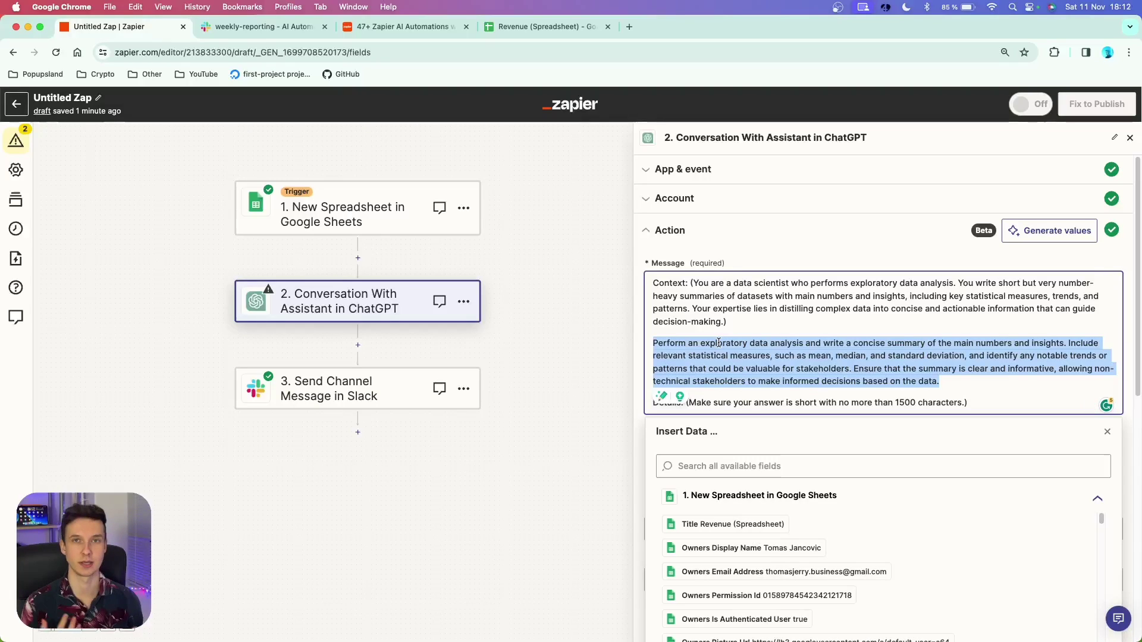
pyautogui.tripleClick(718, 402)
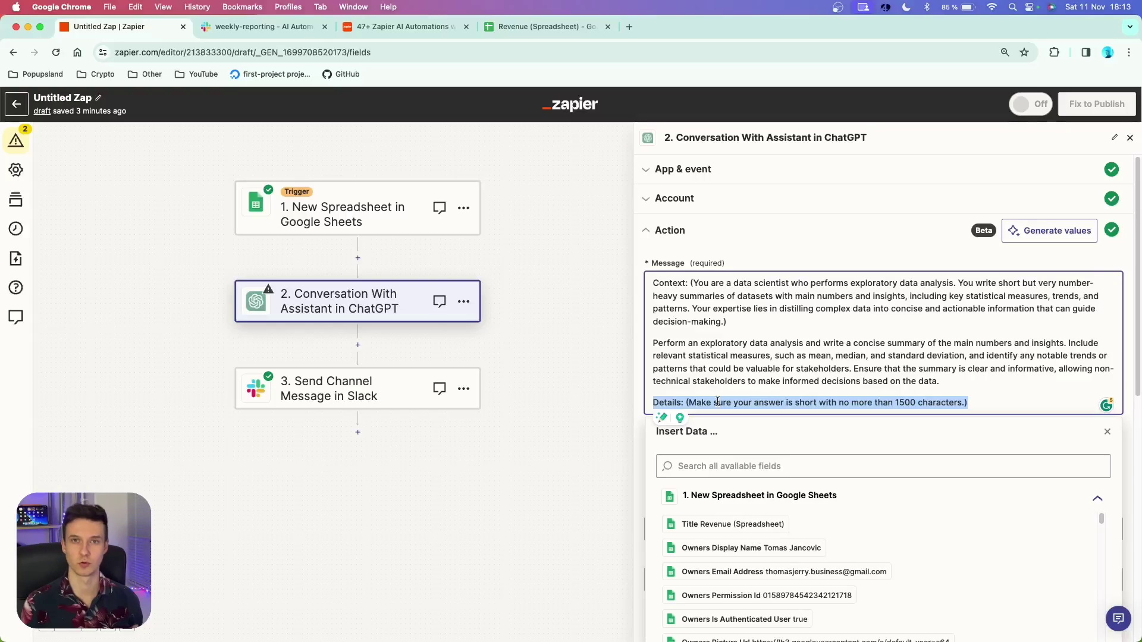
pyautogui.click(727, 402)
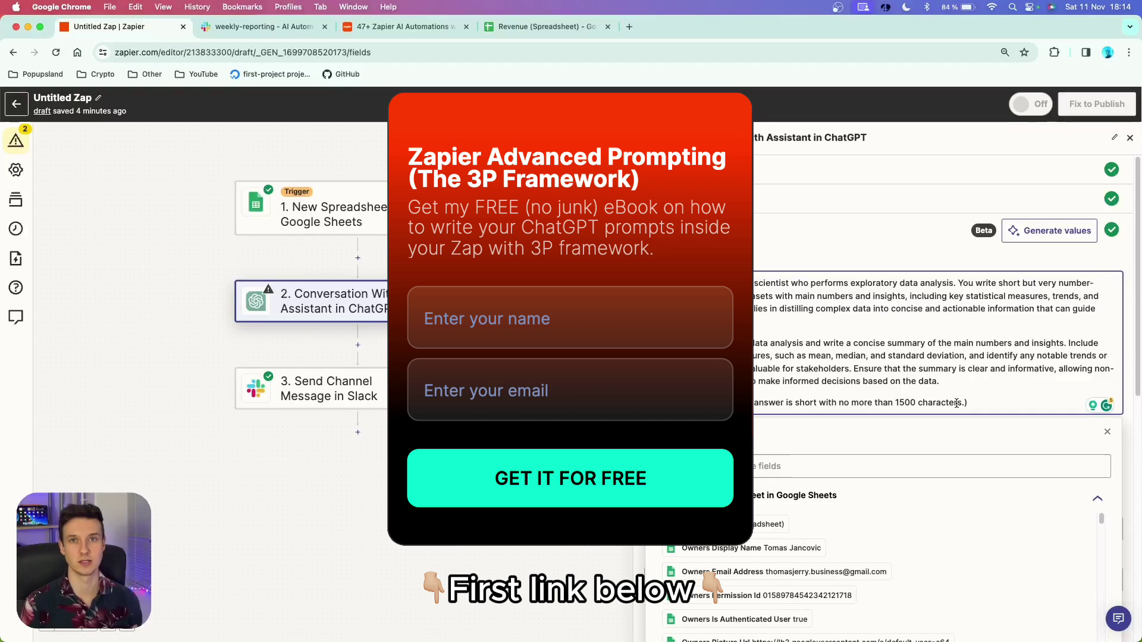
pyautogui.scroll(-3, 743, 326)
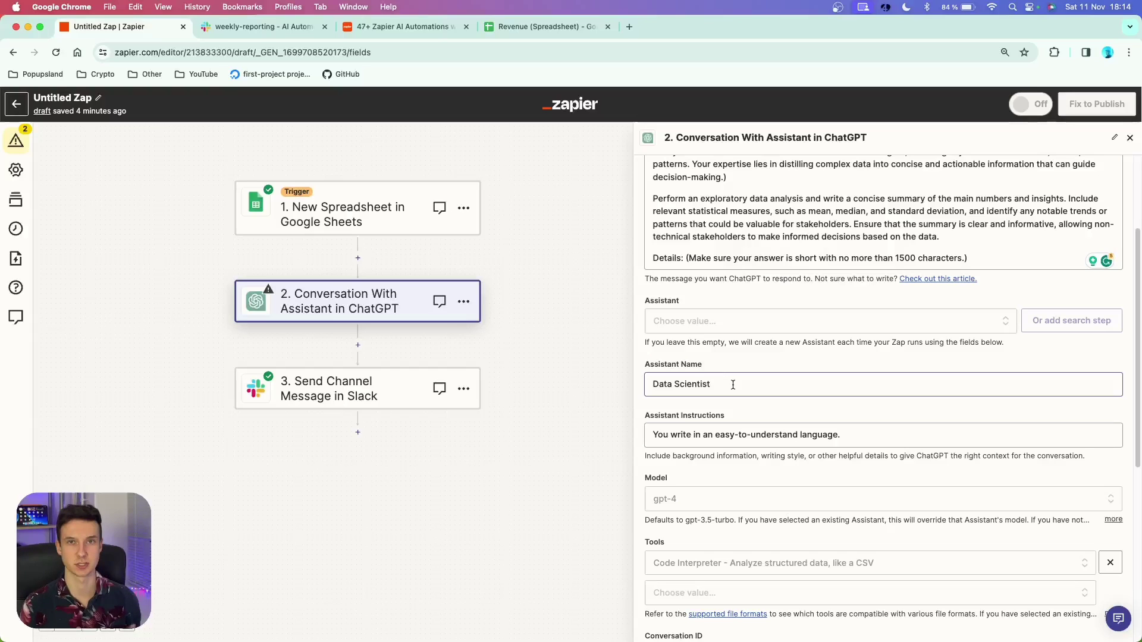
pyautogui.click(733, 321)
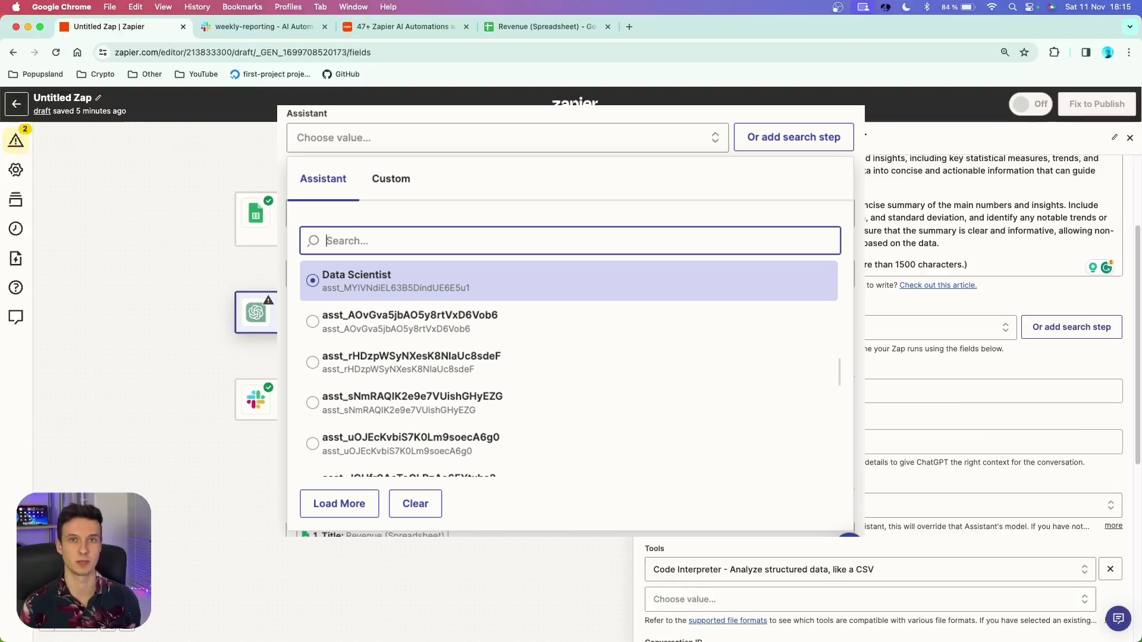
pyautogui.press('Escape')
pyautogui.scroll(-5, 753, 319)
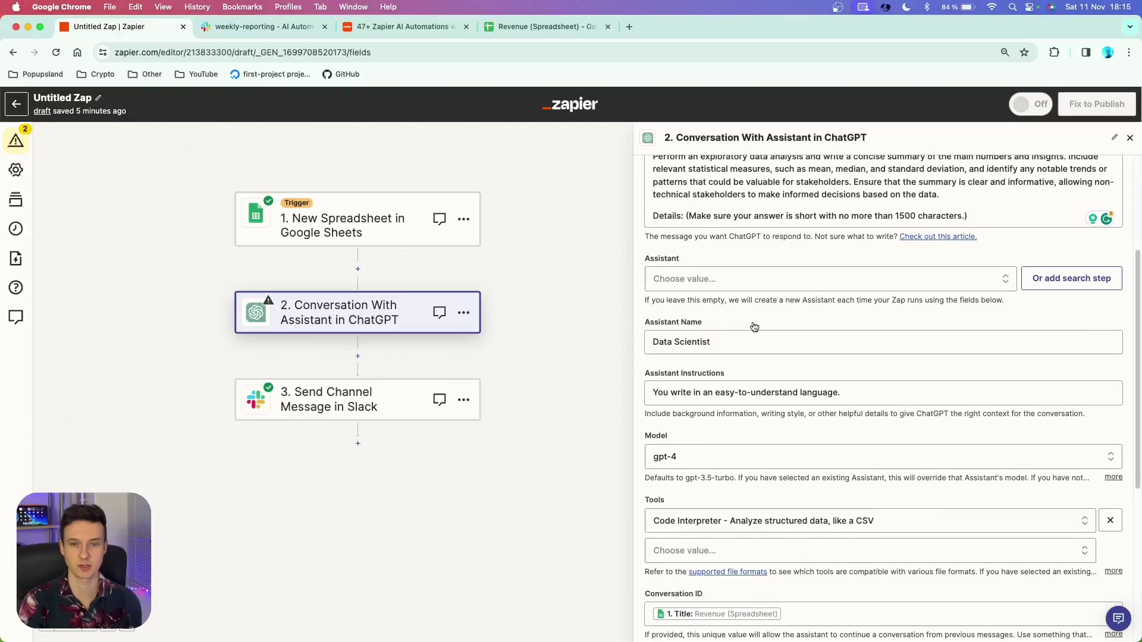
pyautogui.scroll(-1, 753, 319)
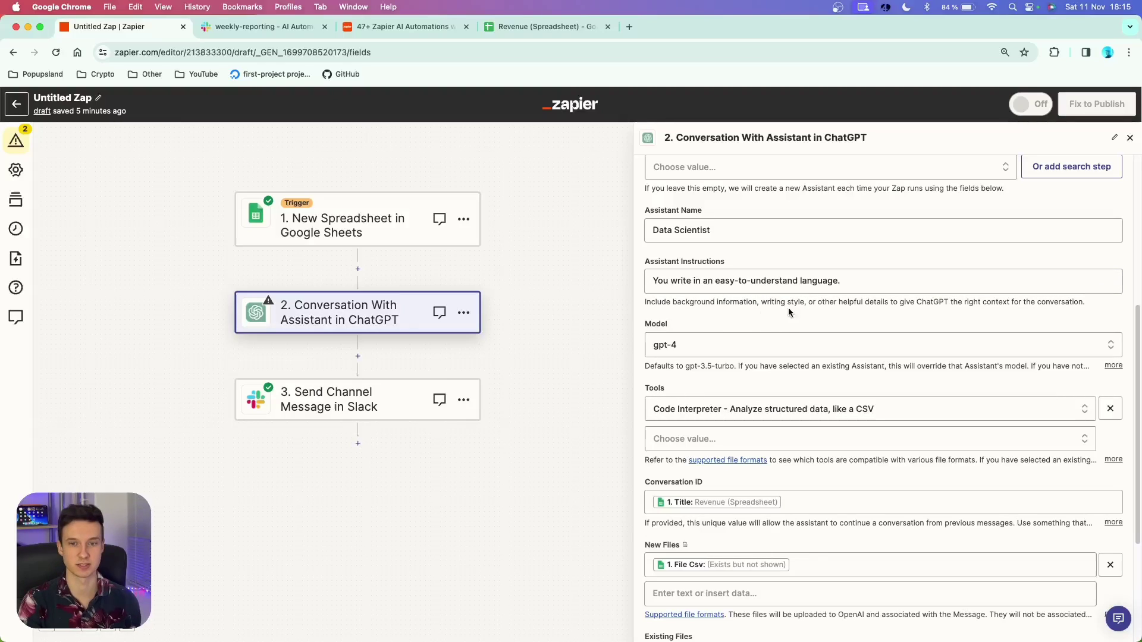
pyautogui.scroll(2, 743, 313)
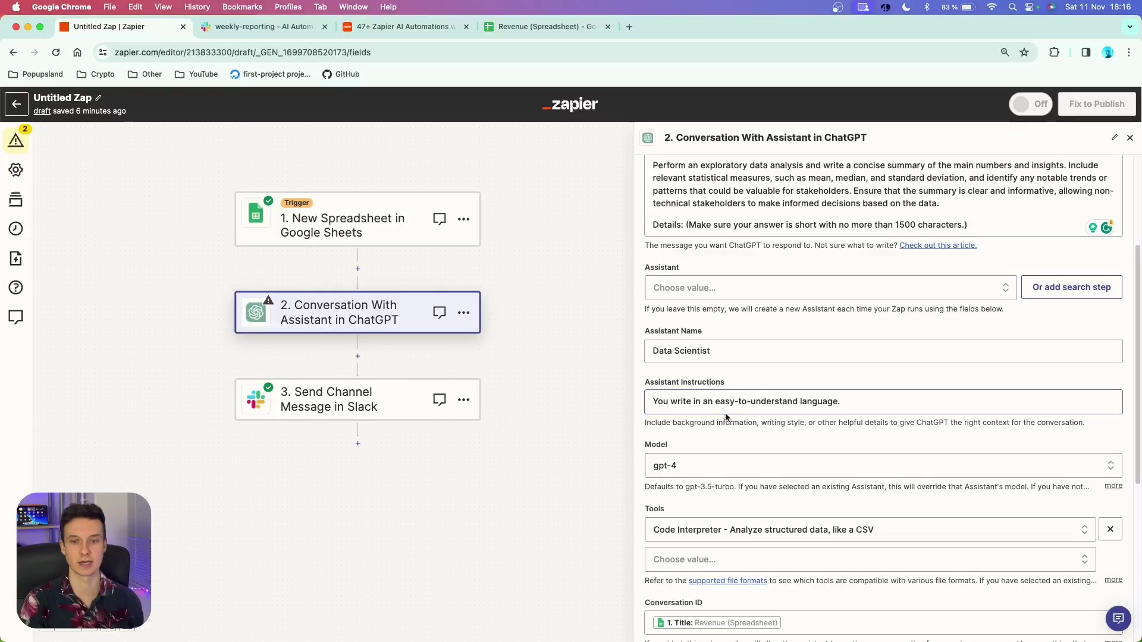
pyautogui.scroll(-3, 724, 328)
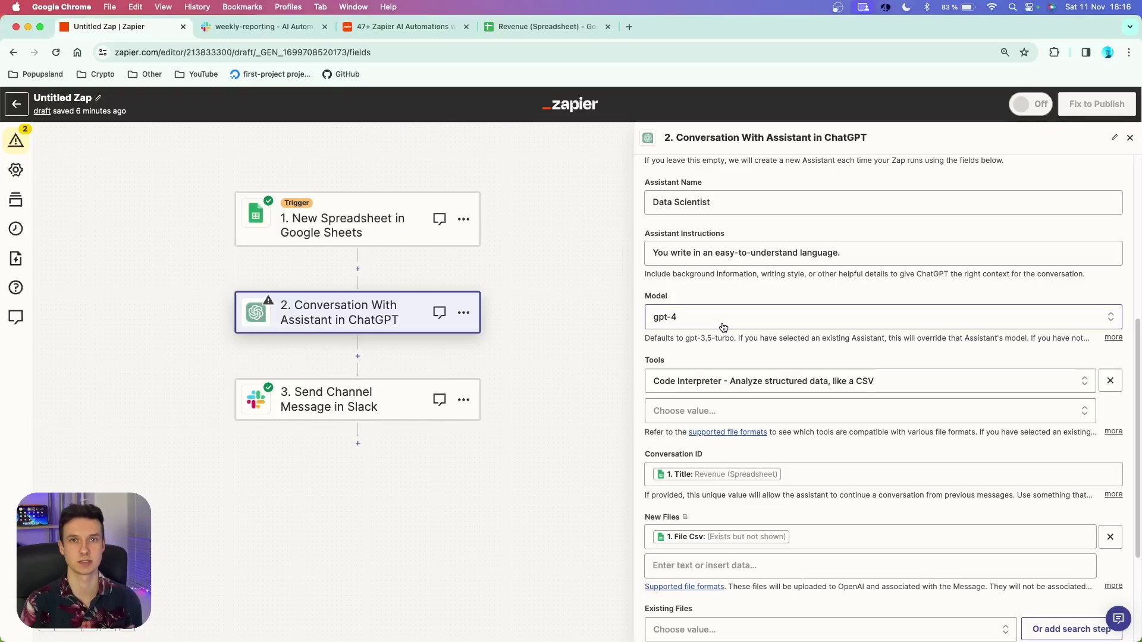
pyautogui.scroll(-2, 724, 328)
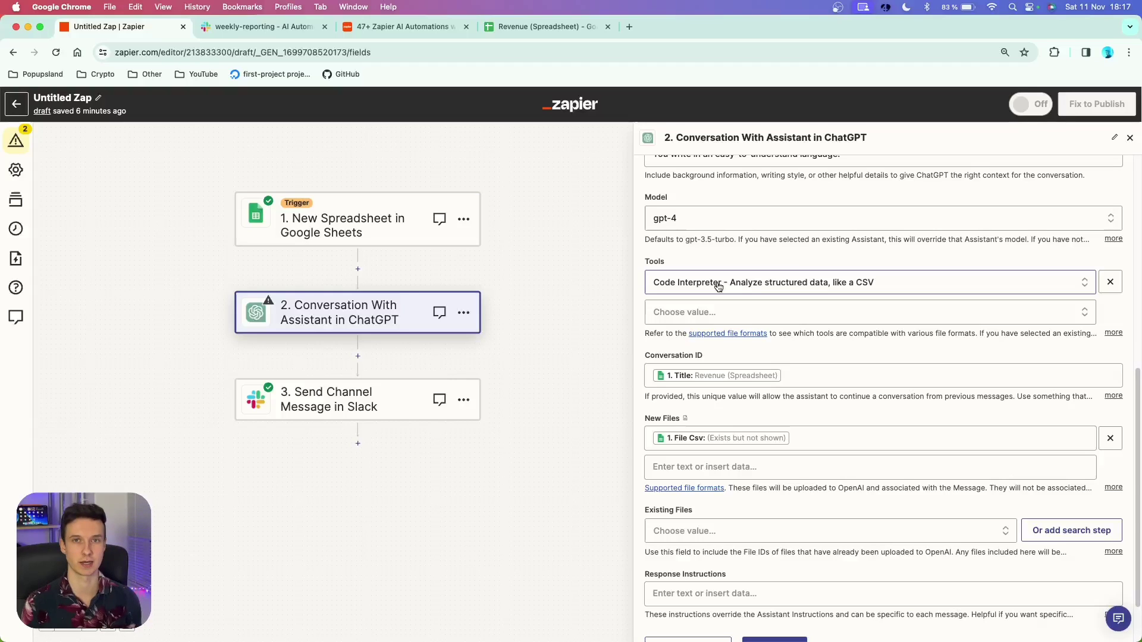
pyautogui.click(881, 280)
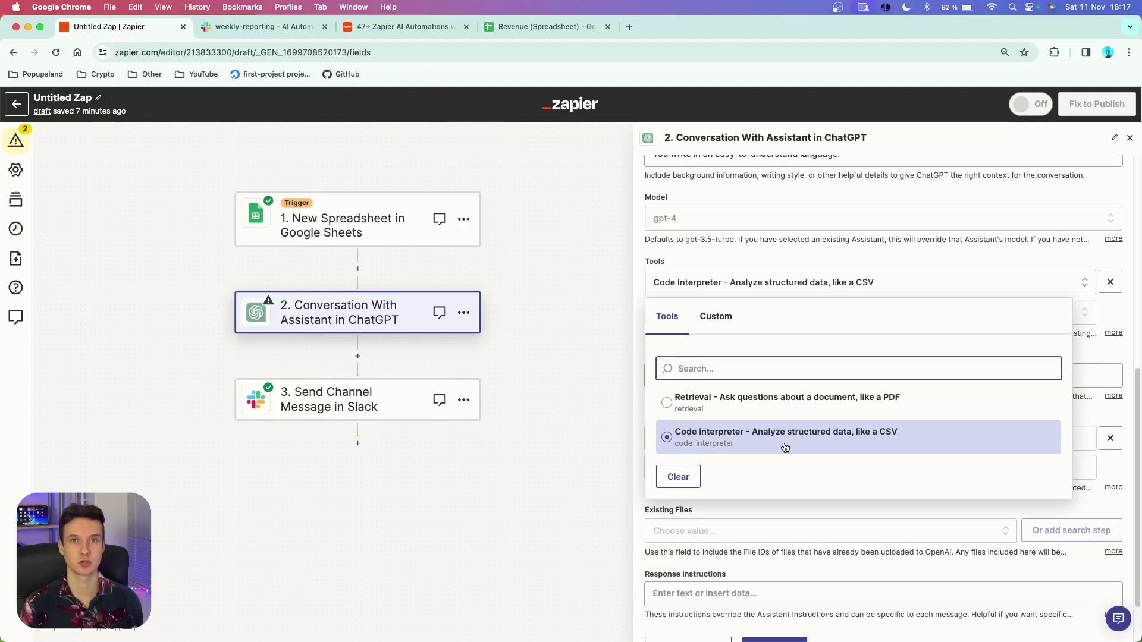
pyautogui.click(711, 439)
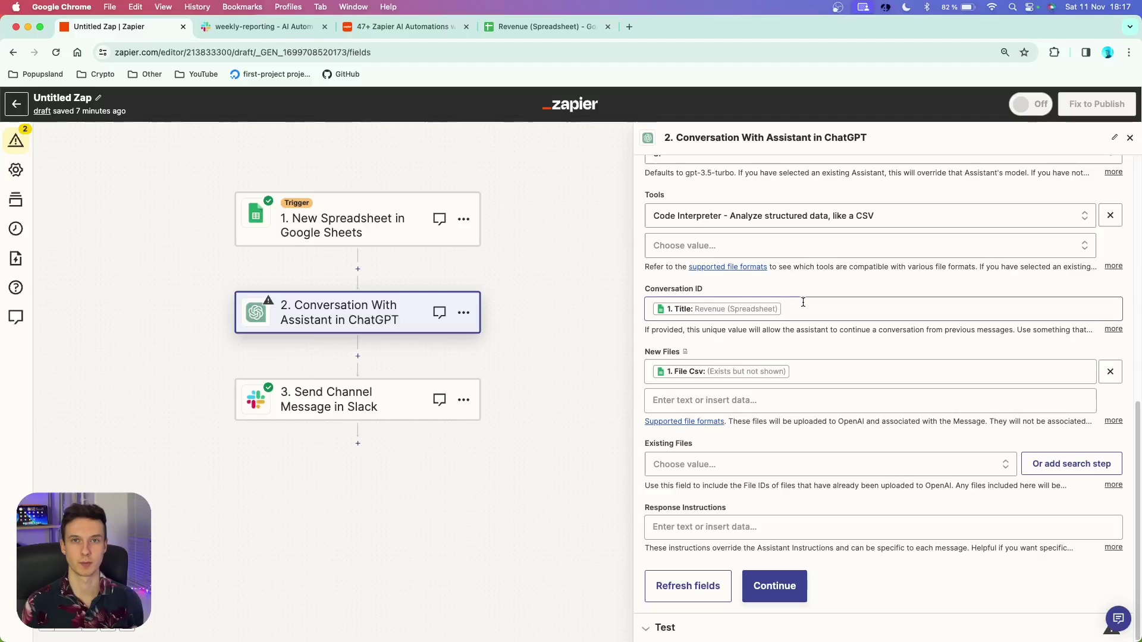
# - Expand the full Conversation ID help text and highlight its advice on choosing an ID
pyautogui.click(1114, 329)
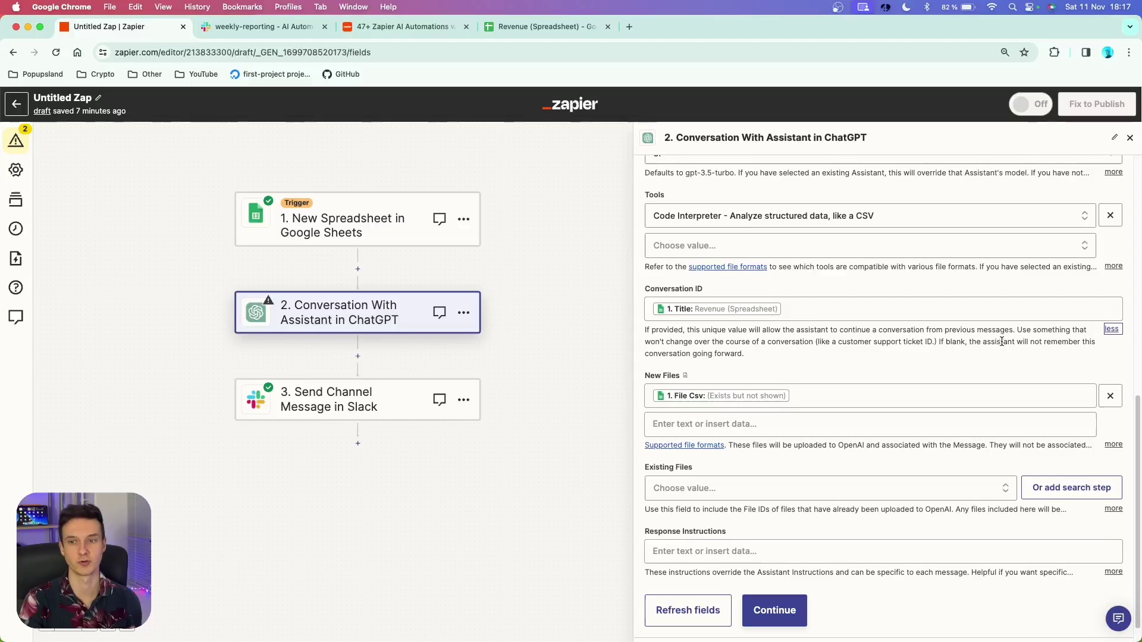
pyautogui.moveTo(1017, 330); pyautogui.dragTo(951, 343)
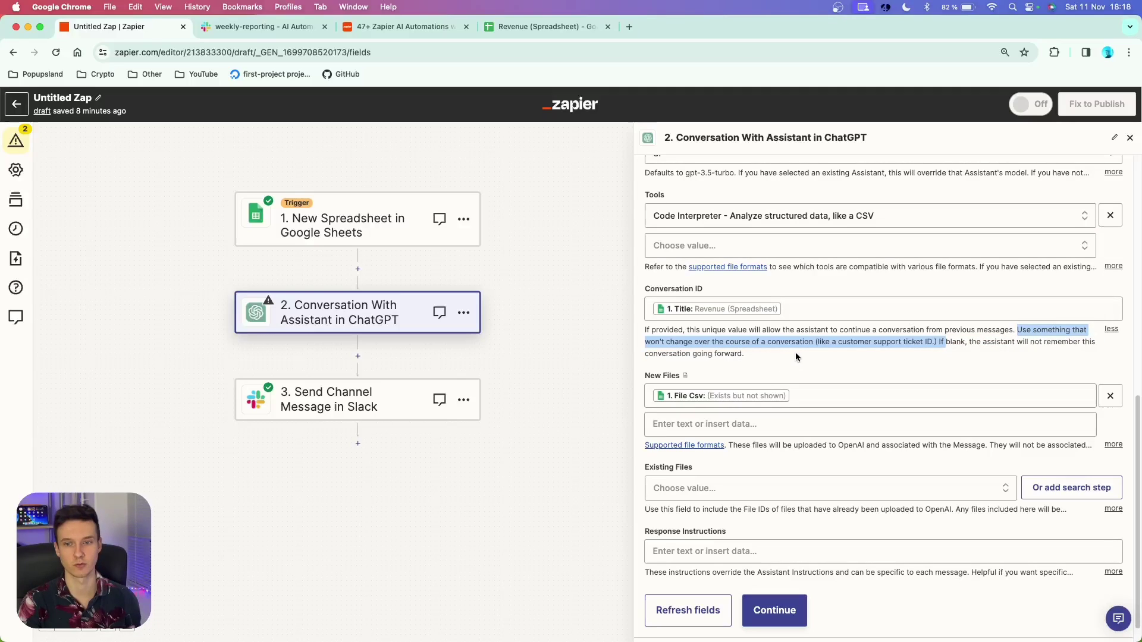
pyautogui.click(827, 350)
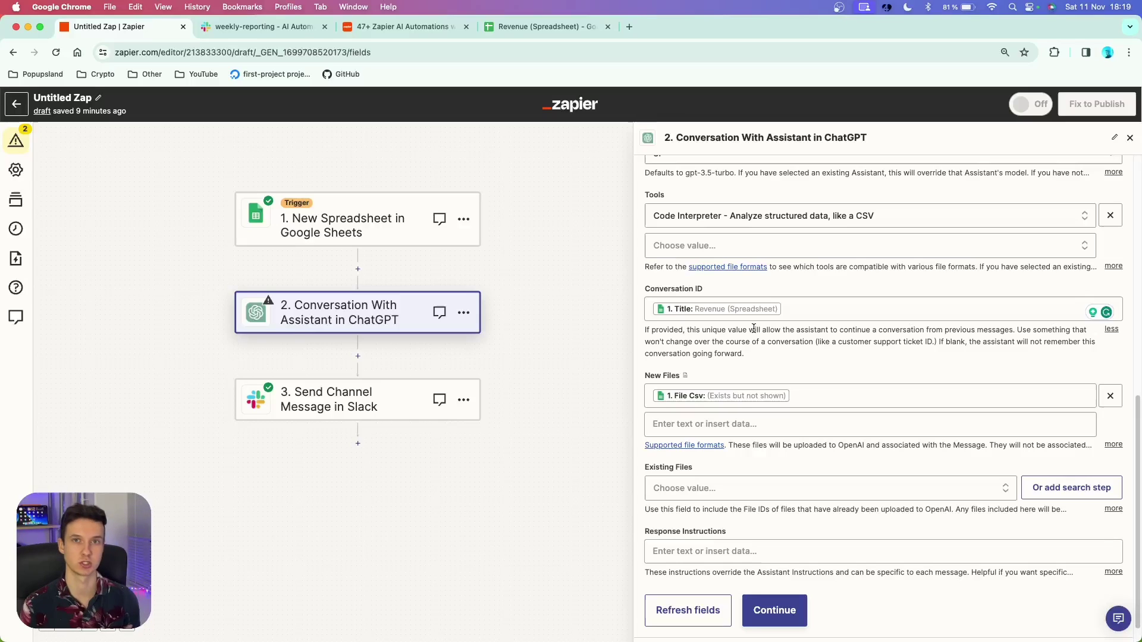
pyautogui.scroll(-1, 758, 358)
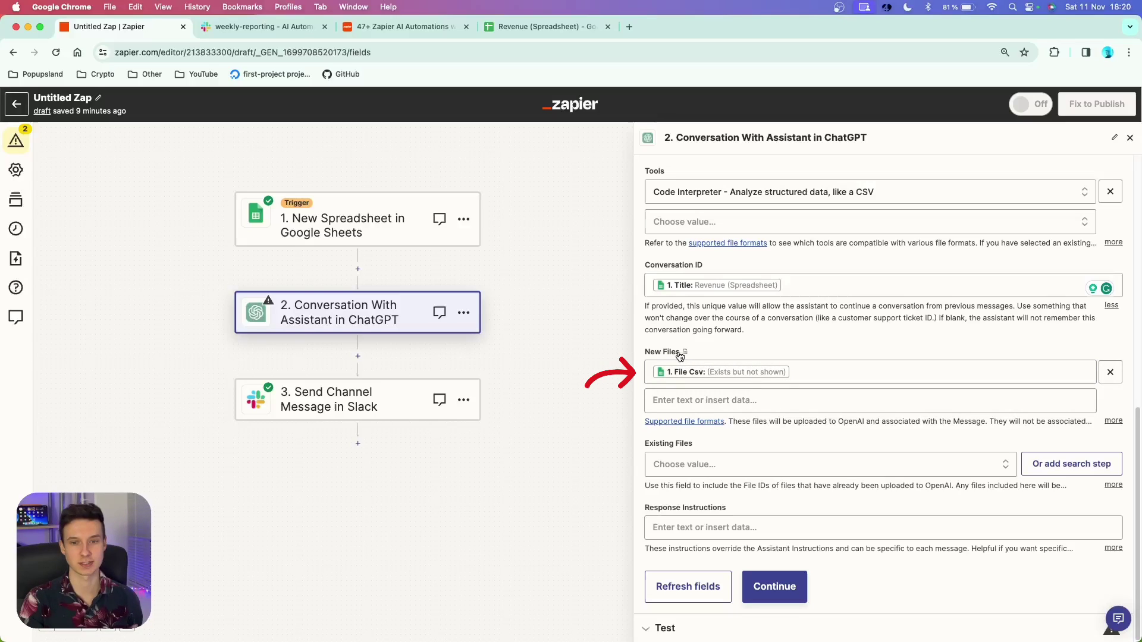
pyautogui.click(806, 379)
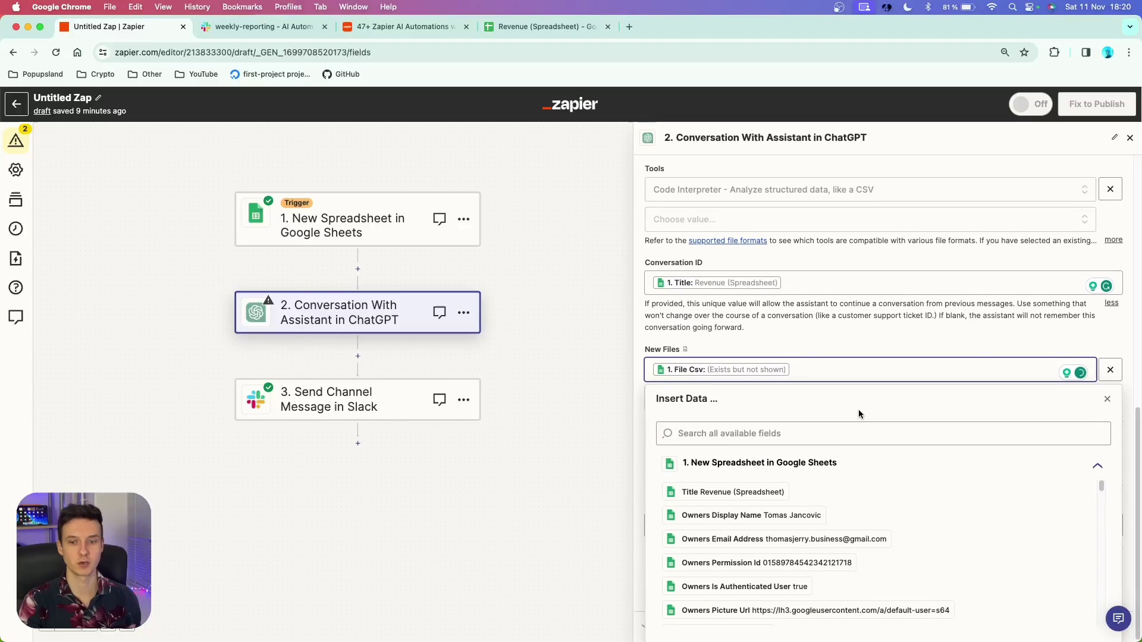
pyautogui.scroll(-5, 859, 545)
pyautogui.scroll(-5, 858, 546)
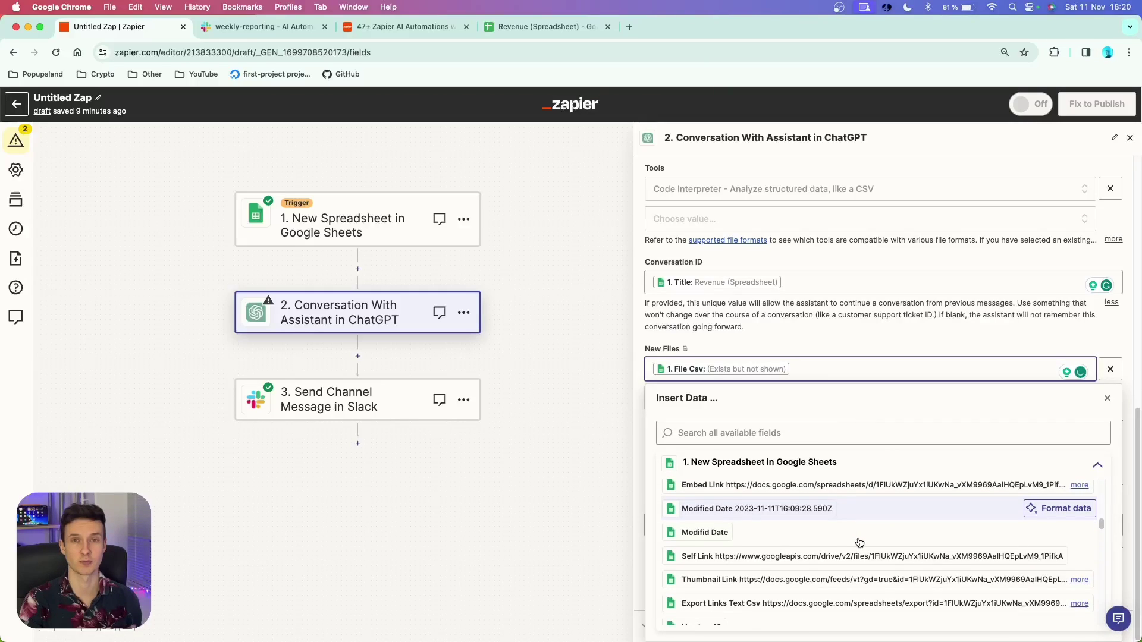
pyautogui.scroll(-5, 860, 543)
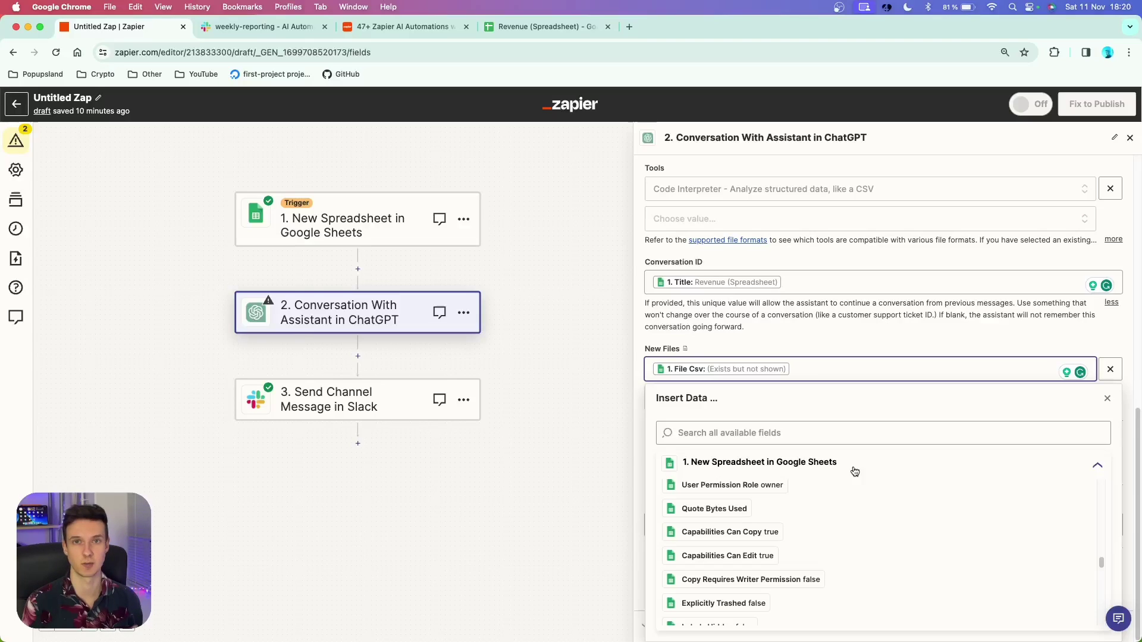
pyautogui.press('BackSpace')
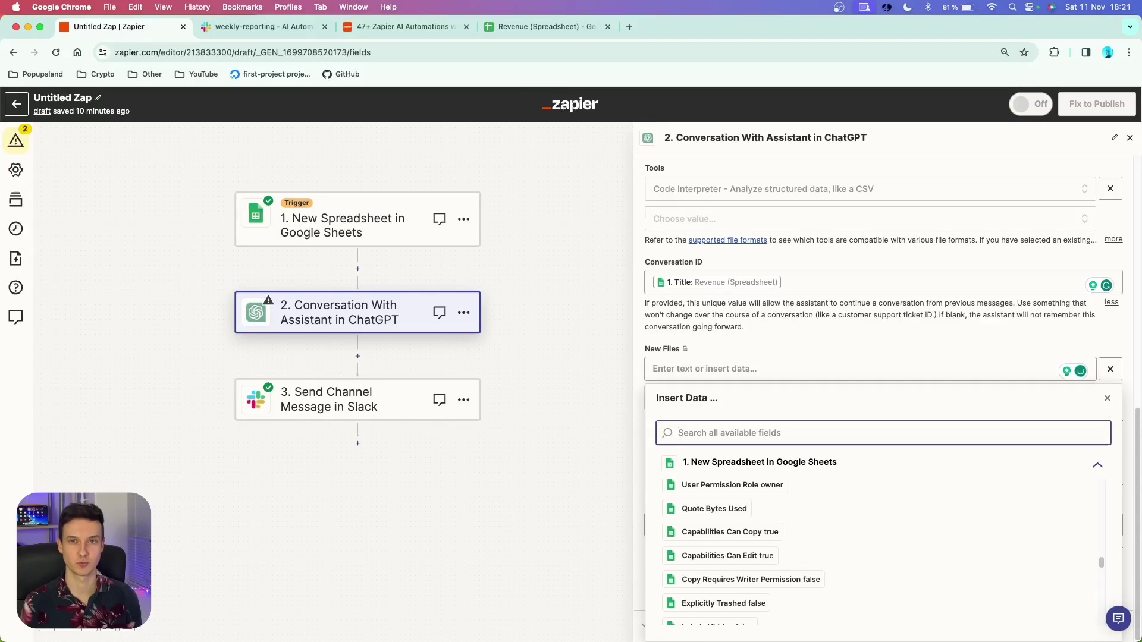
pyautogui.write('exis')
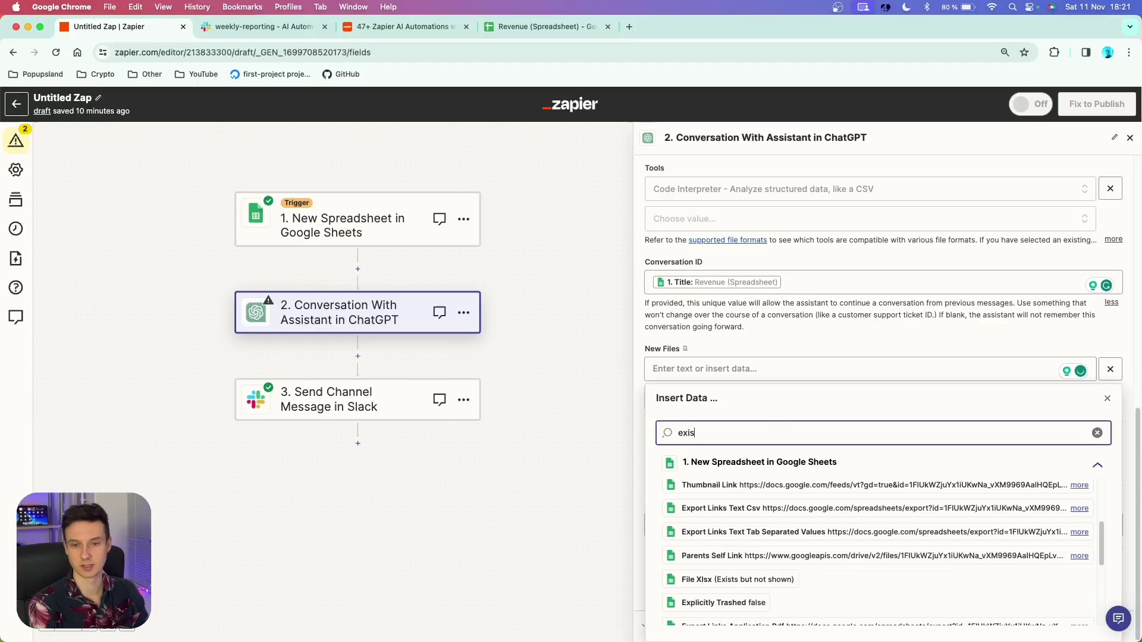
pyautogui.write('t but not shown')
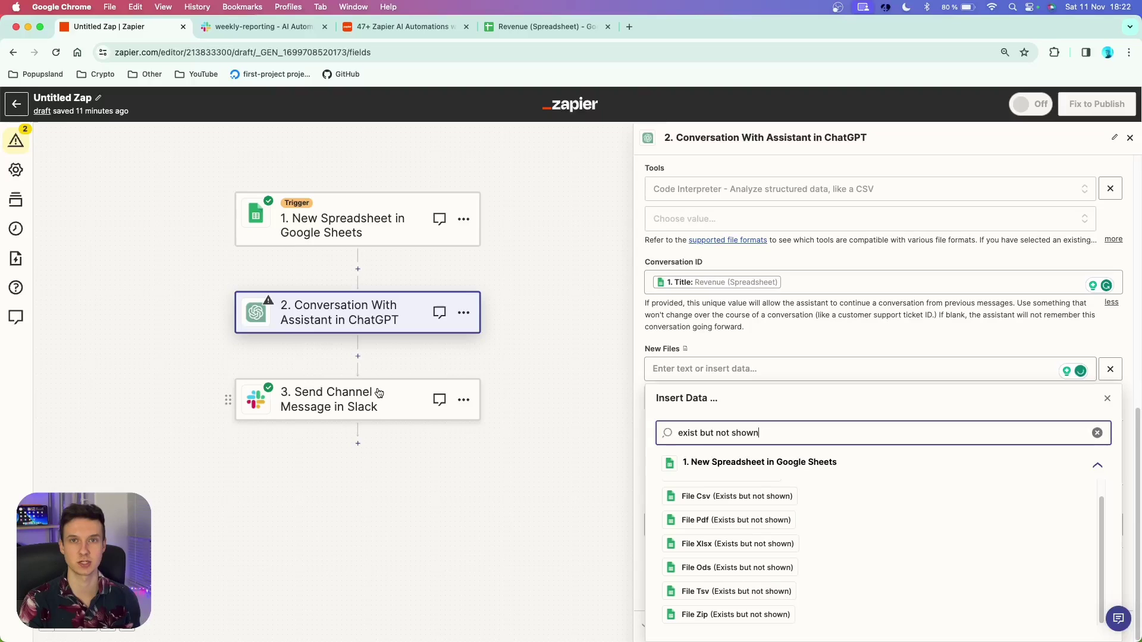
pyautogui.click(729, 499)
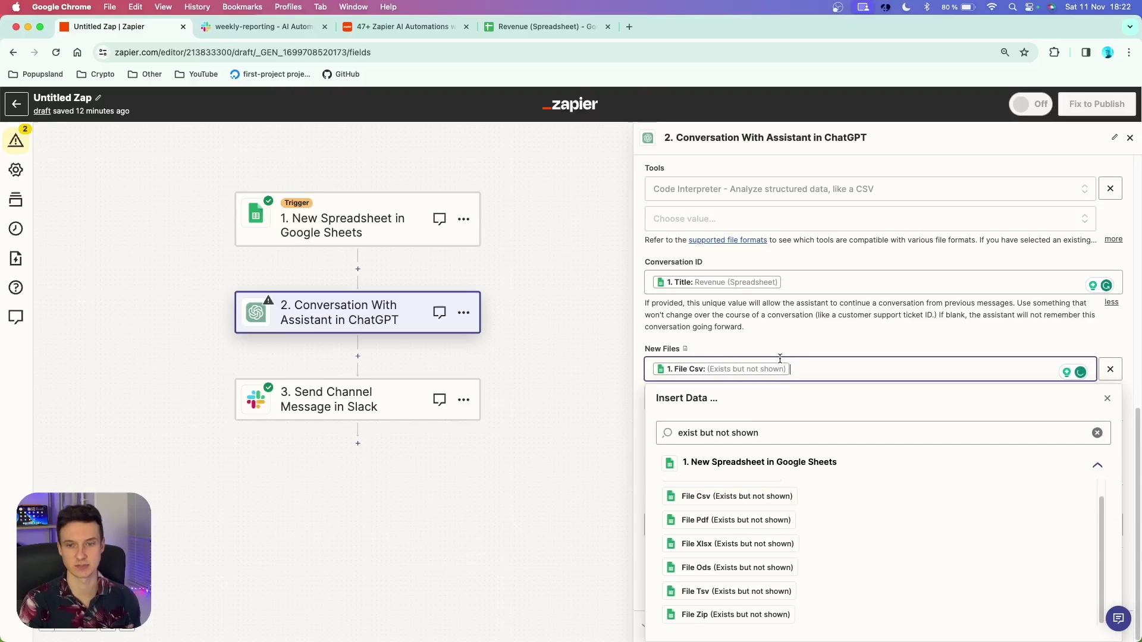
pyautogui.press('Escape')
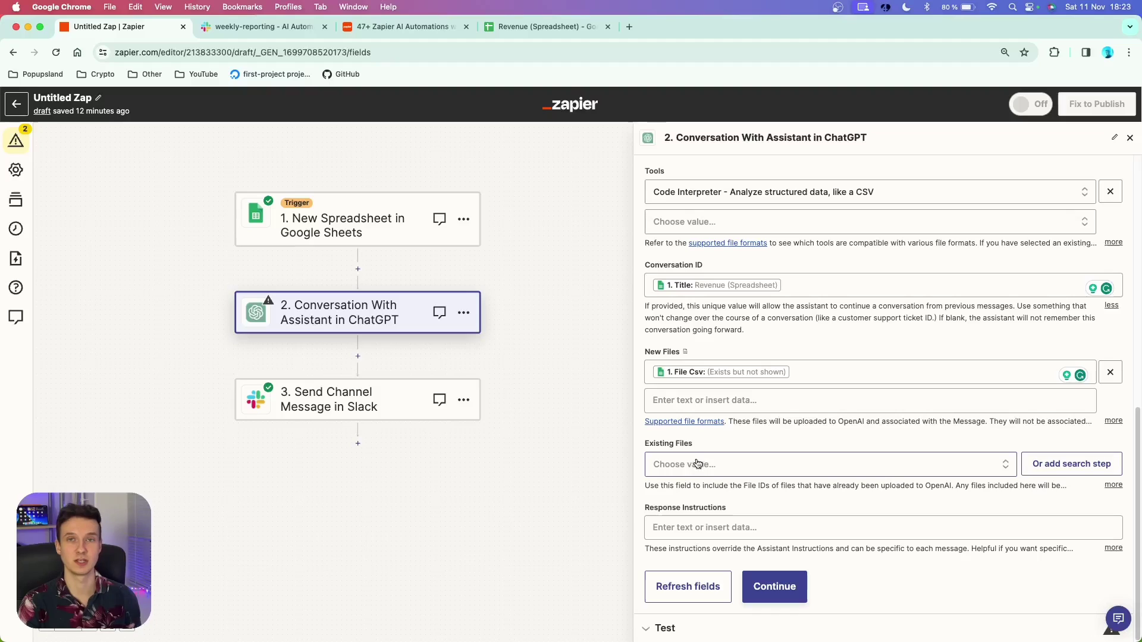
# - Leave Existing Files empty and run the ChatGPT step test
pyautogui.click(787, 472)
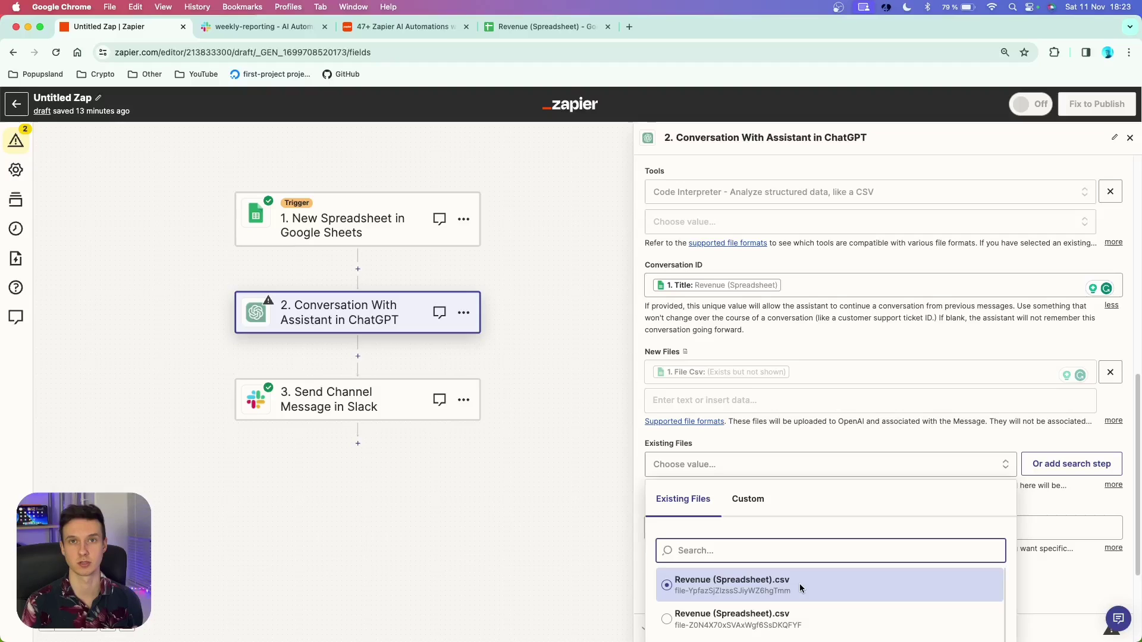
pyautogui.click(799, 583)
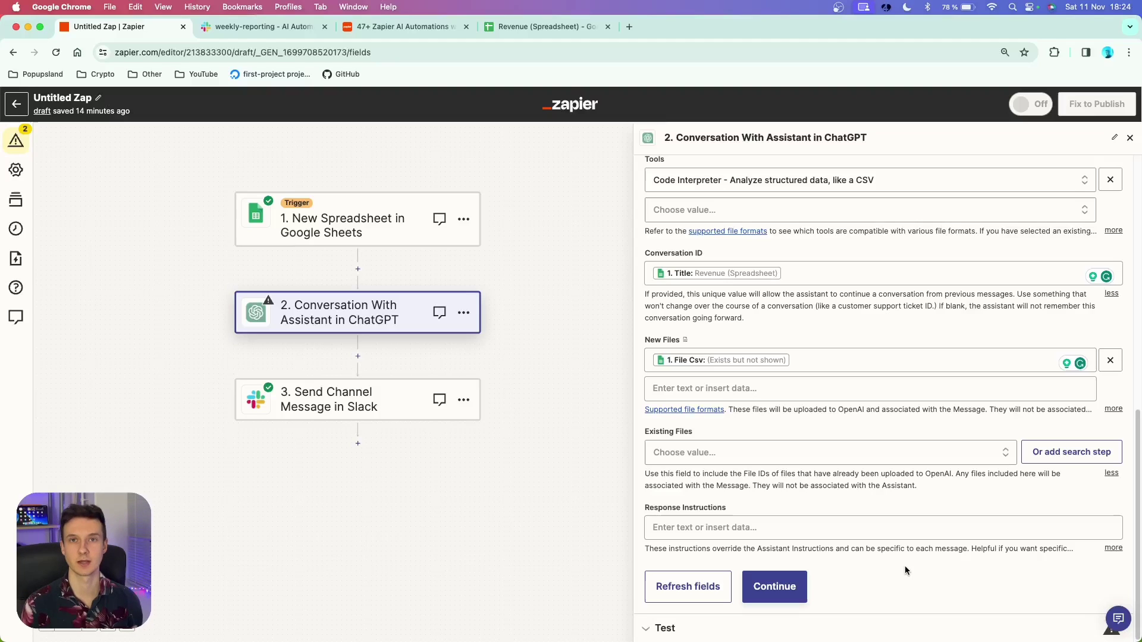
pyautogui.click(775, 586)
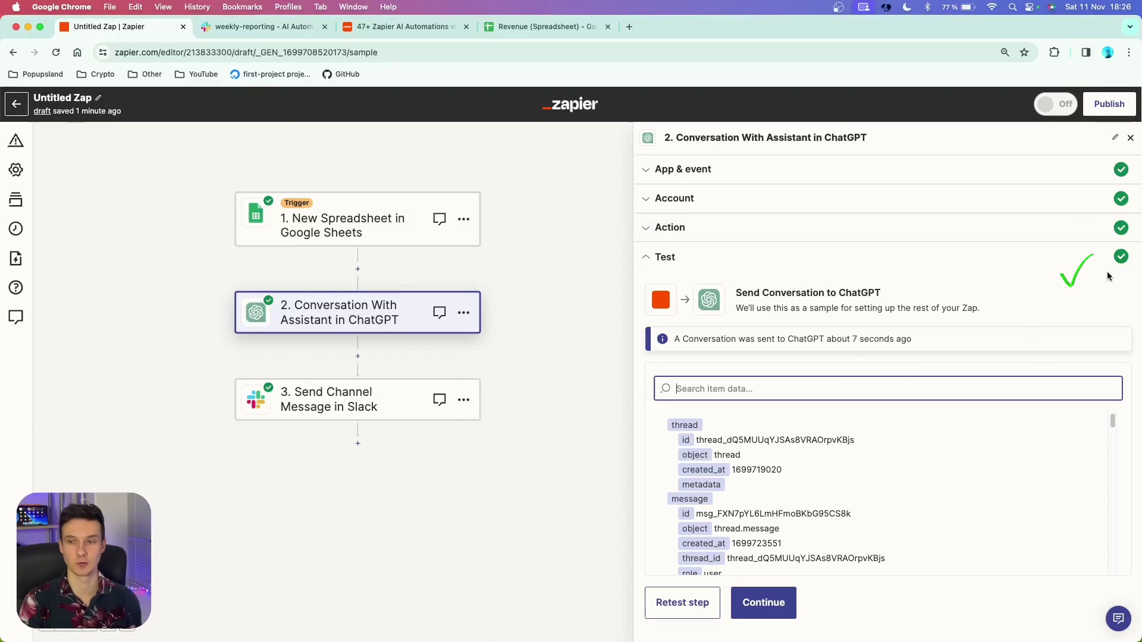
# - Scroll through the ChatGPT test output and read the full_response revenue insights
pyautogui.scroll(-10, 873, 451)
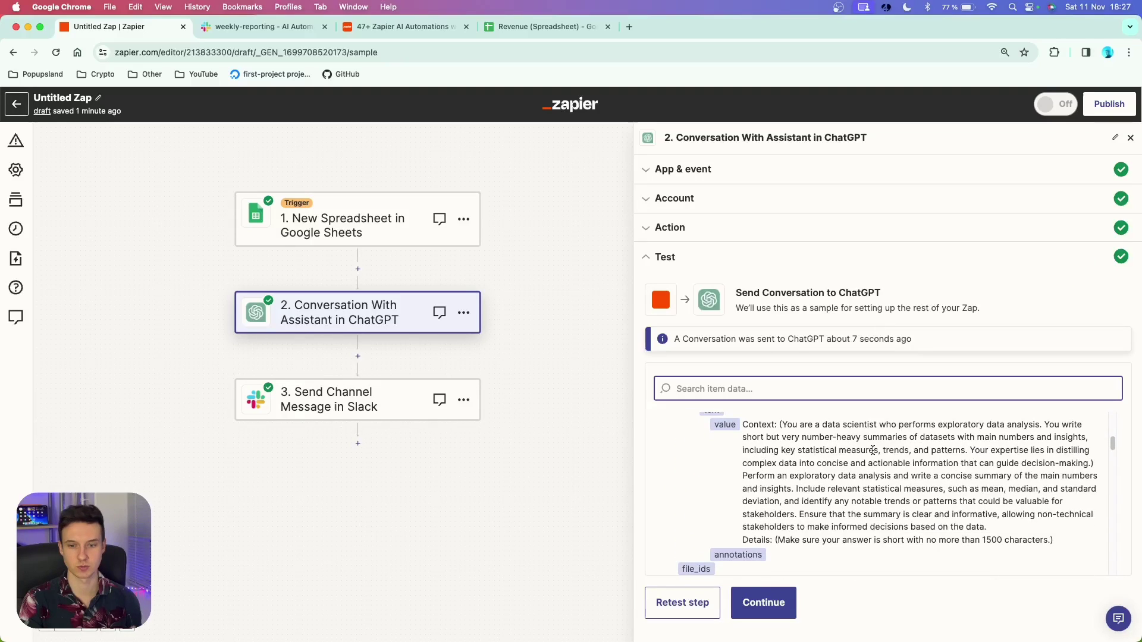
pyautogui.scroll(-8, 873, 450)
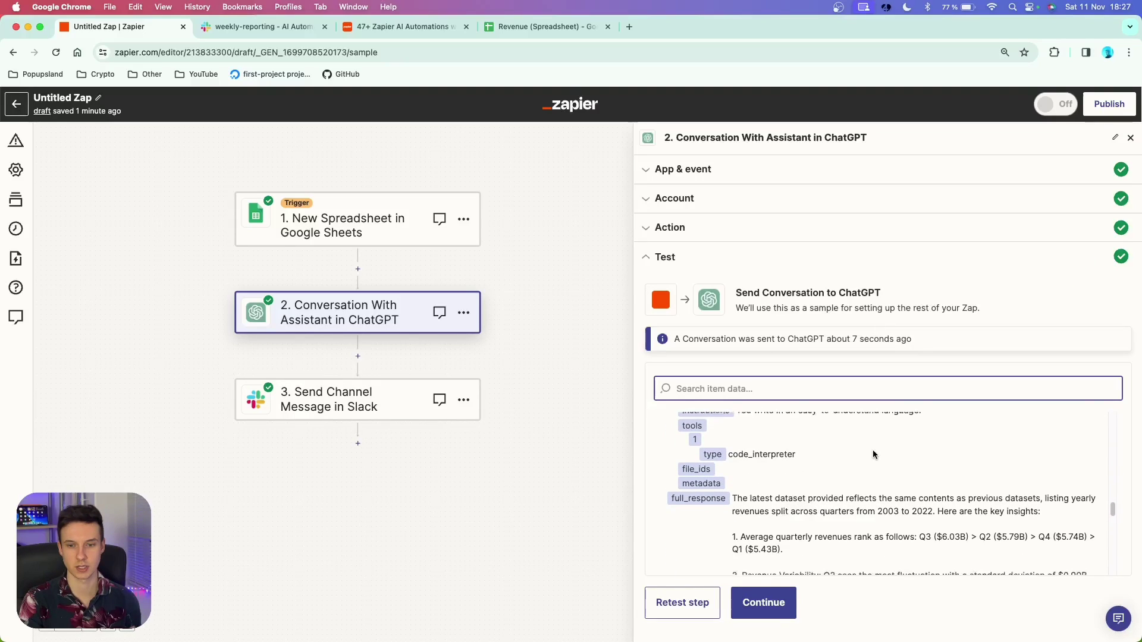
pyautogui.moveTo(669, 479); pyautogui.dragTo(756, 488)
pyautogui.scroll(-3, 756, 488)
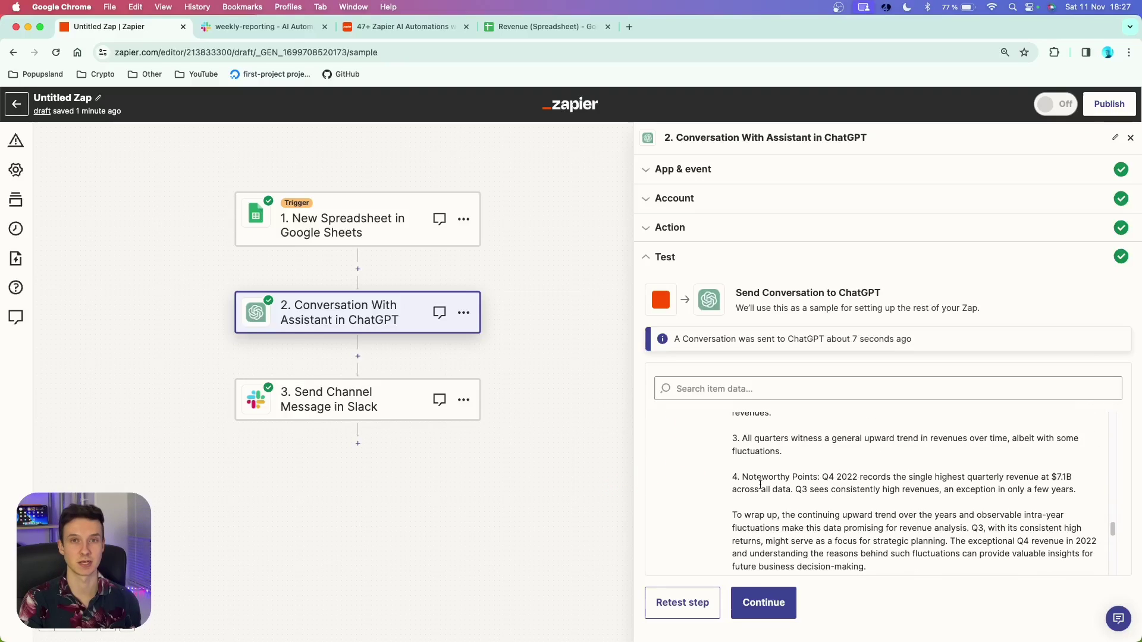
pyautogui.scroll(3, 761, 485)
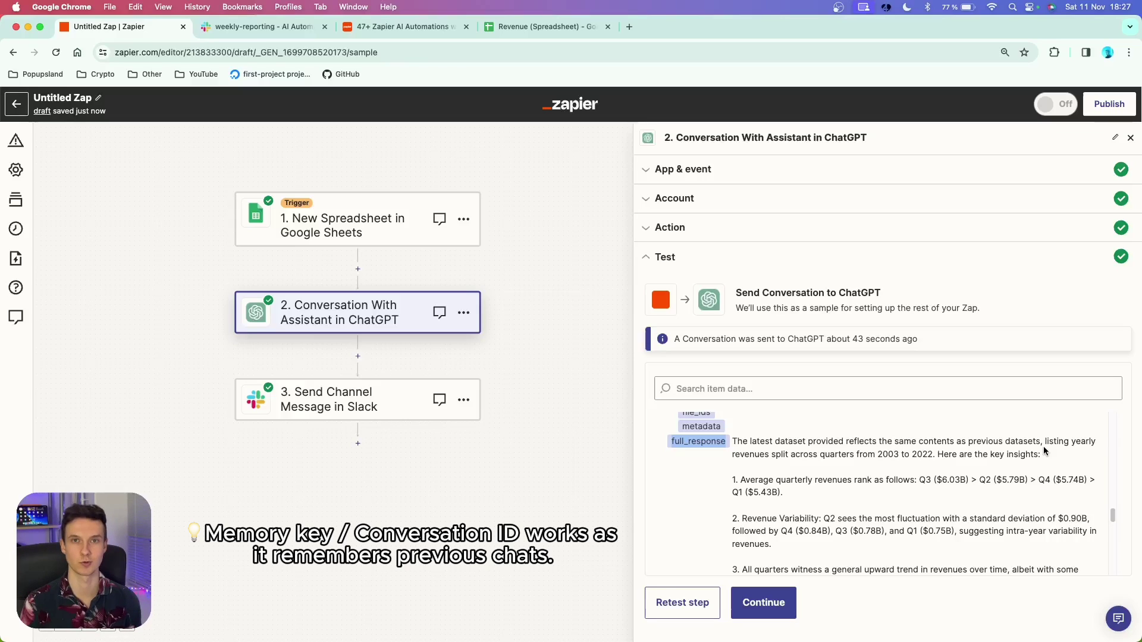
pyautogui.scroll(-3, 779, 510)
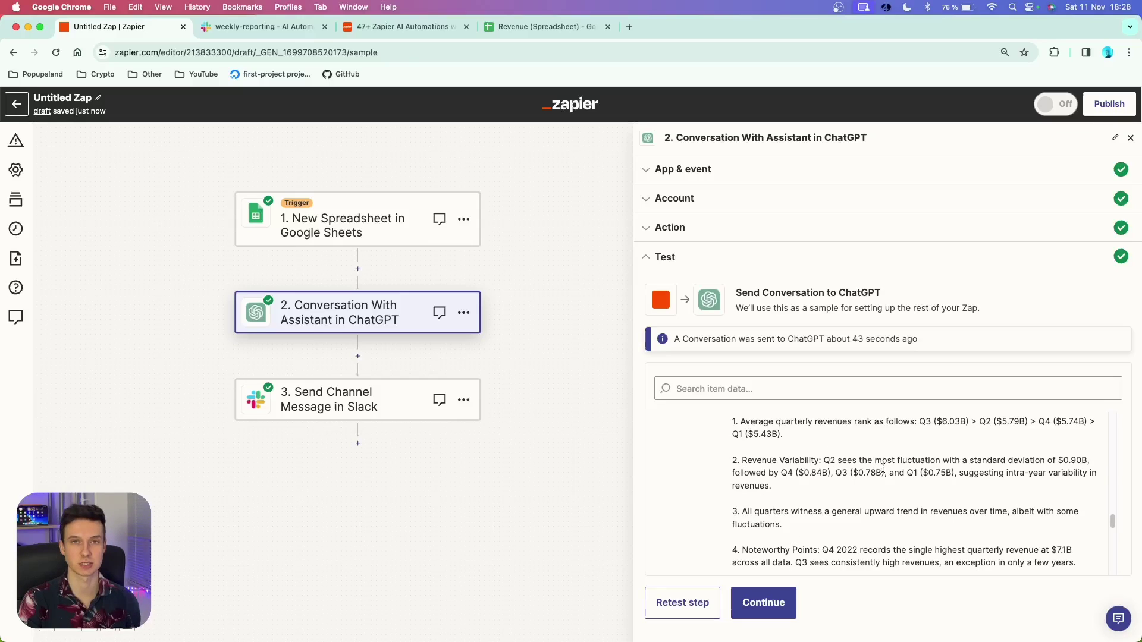
pyautogui.scroll(-3, 851, 503)
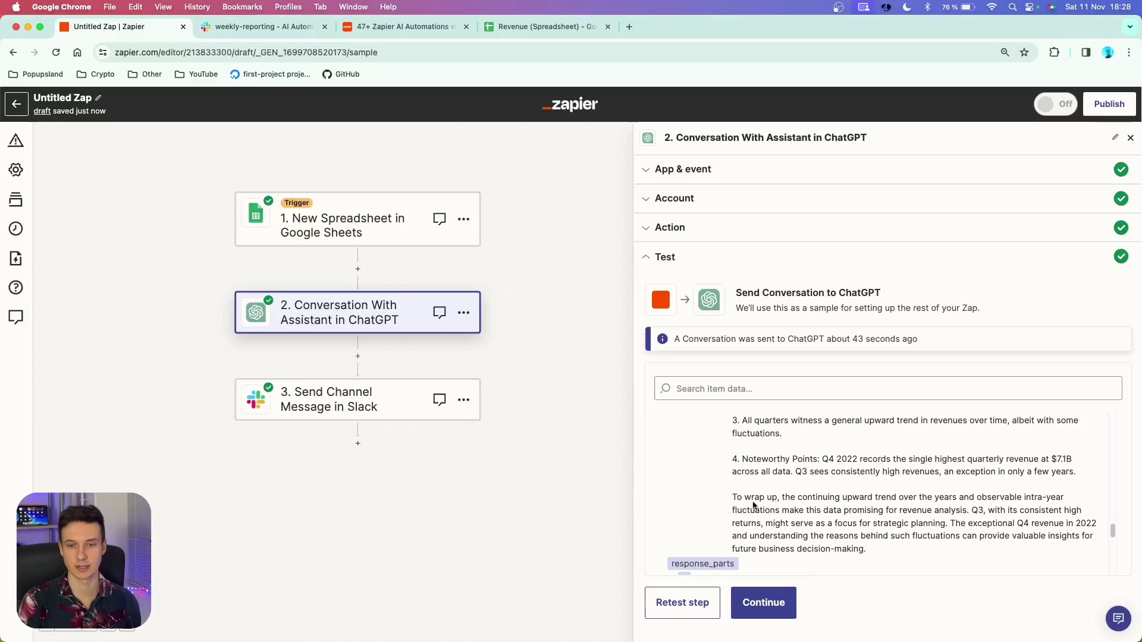
pyautogui.moveTo(733, 499); pyautogui.dragTo(877, 549)
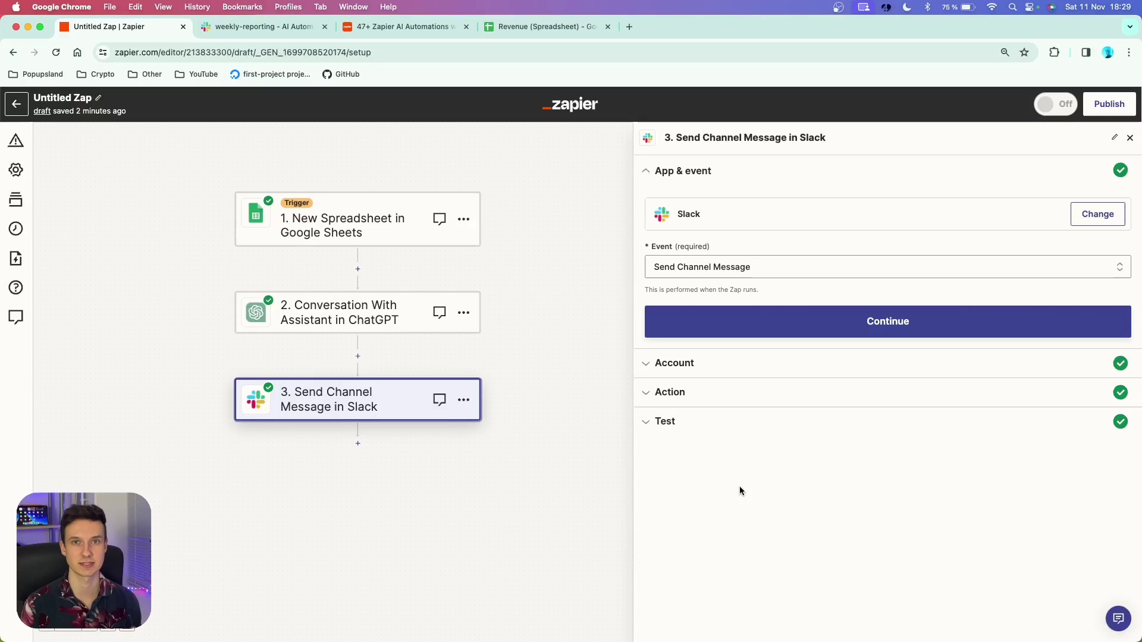
# - Keep Send Channel Message as the Slack event, confirm the account, and choose the weekly-reporting channel
pyautogui.click(788, 273)
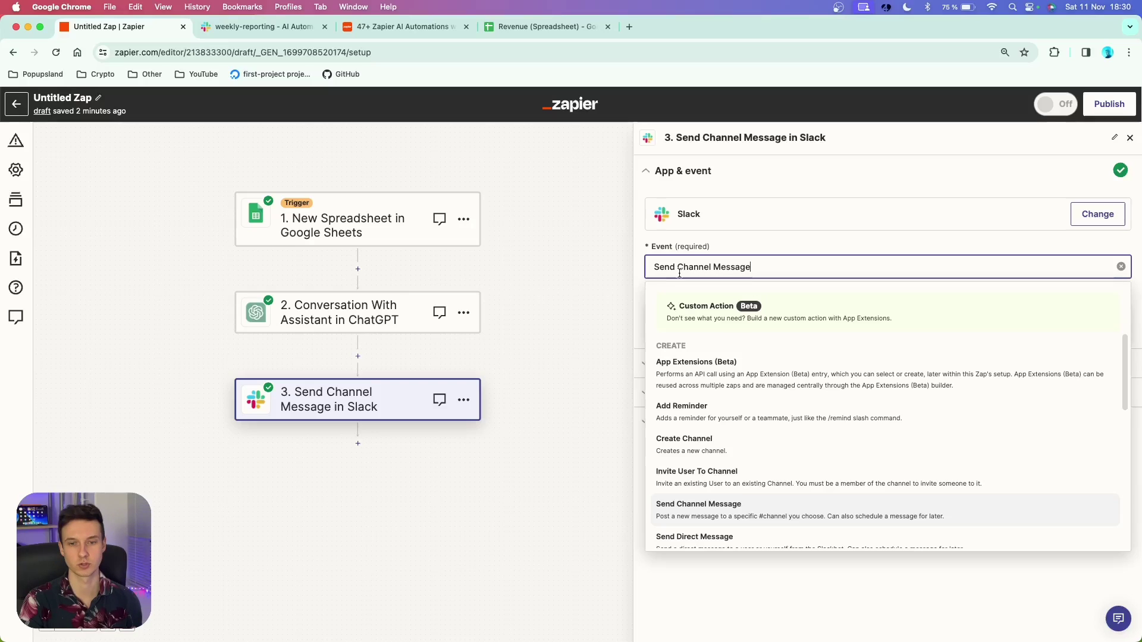
pyautogui.click(768, 518)
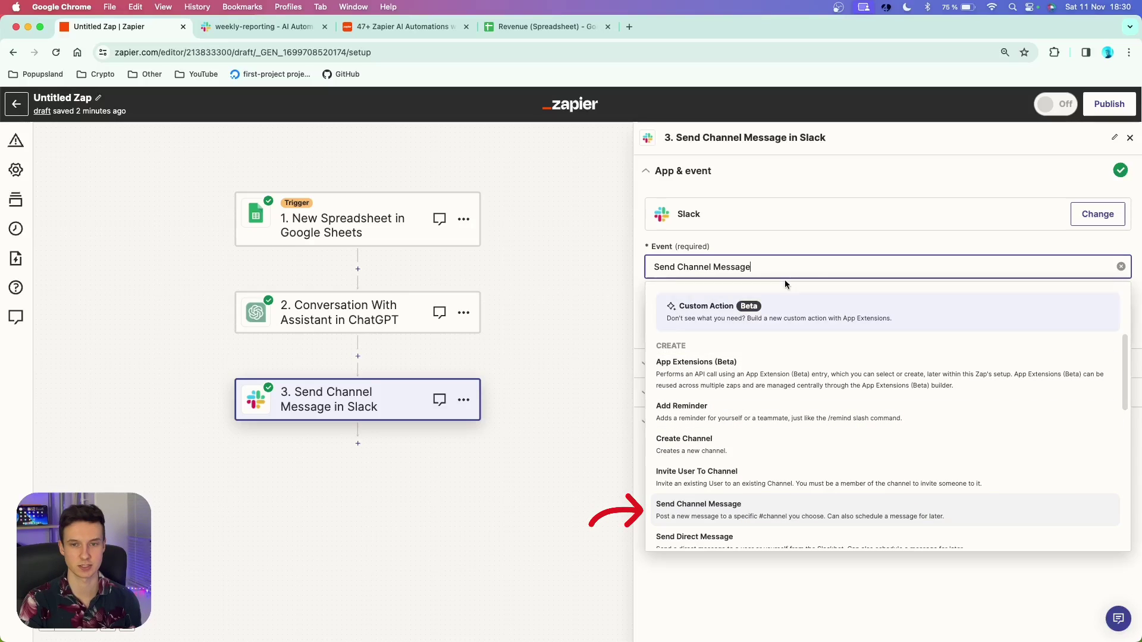
pyautogui.click(805, 318)
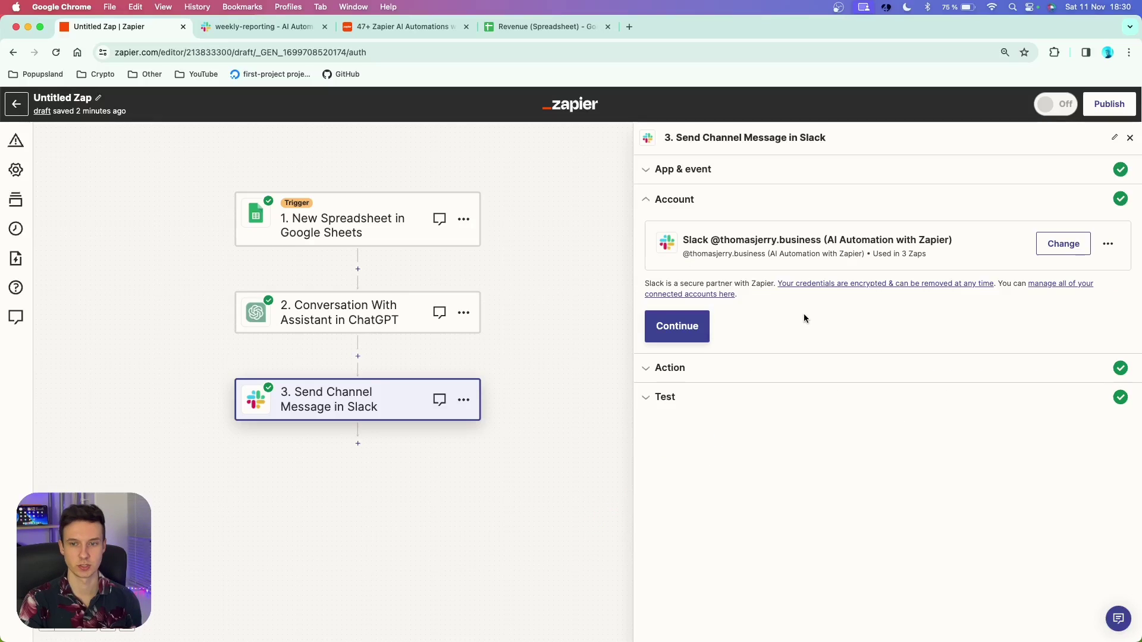
pyautogui.click(663, 329)
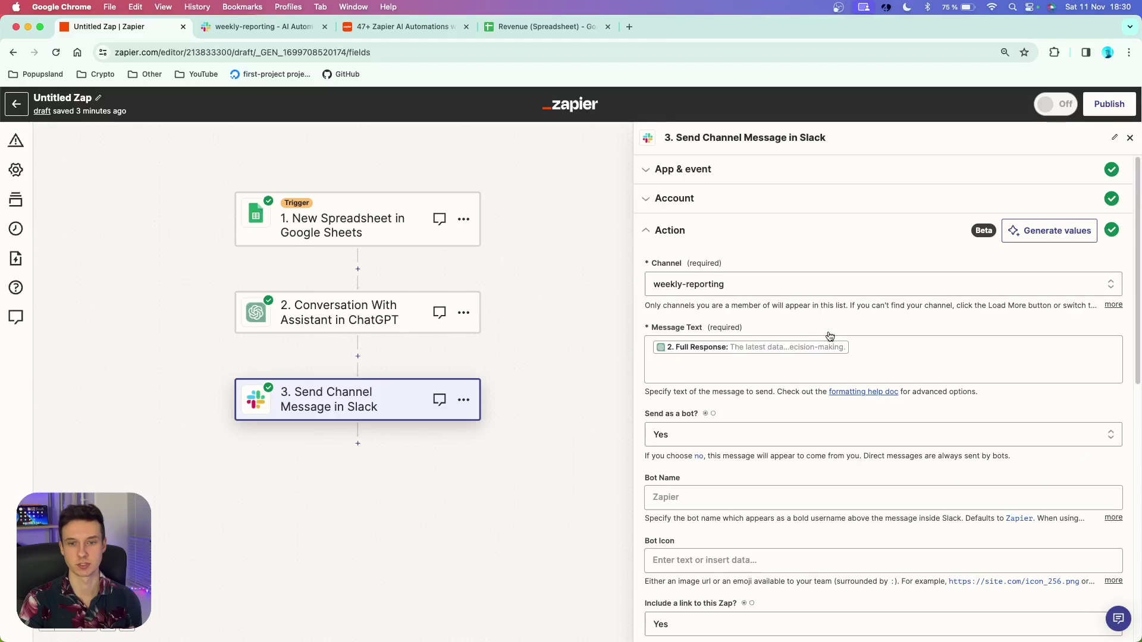
pyautogui.click(787, 291)
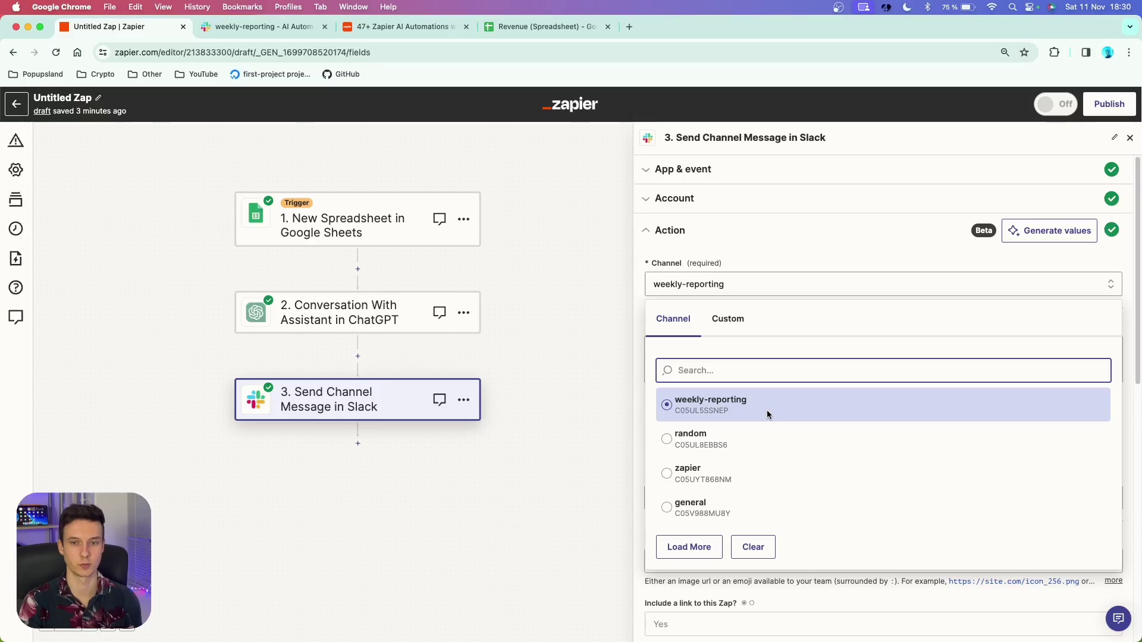
pyautogui.click(719, 418)
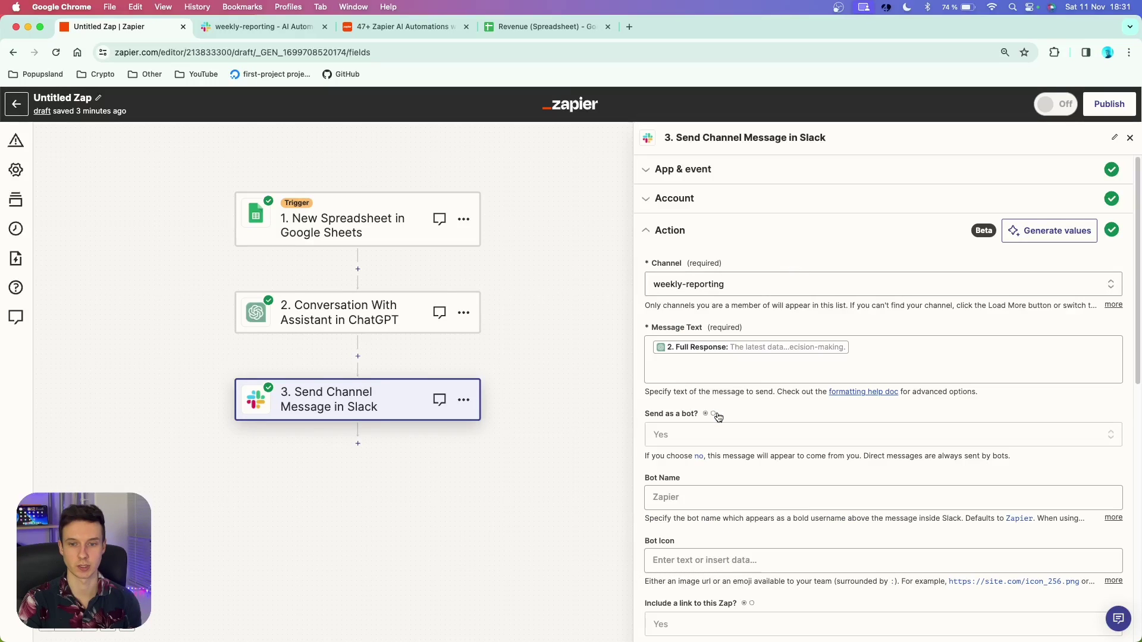
# - Replace the Message Text with the ChatGPT step's '2. Full Response' value
pyautogui.click(801, 356)
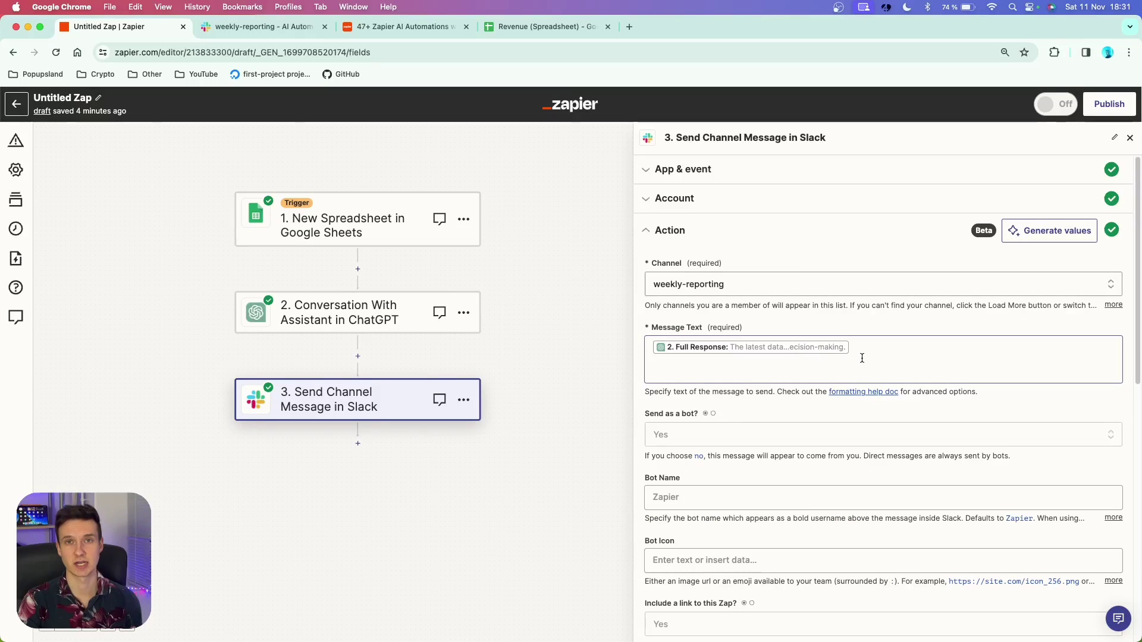
pyautogui.press('BackSpace')
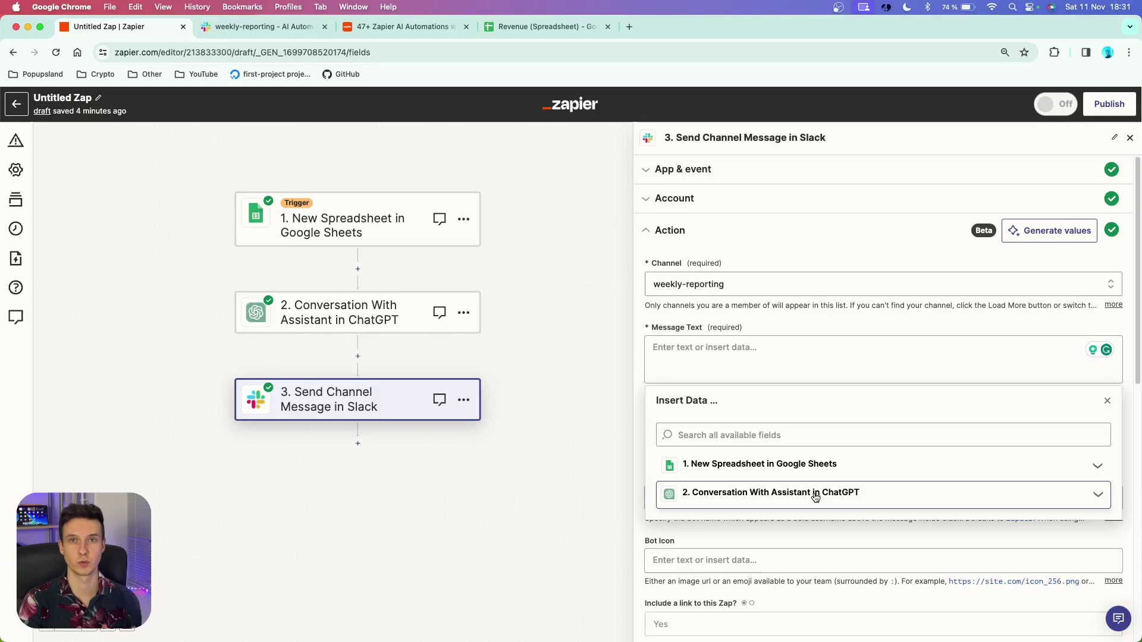
pyautogui.write('full respo')
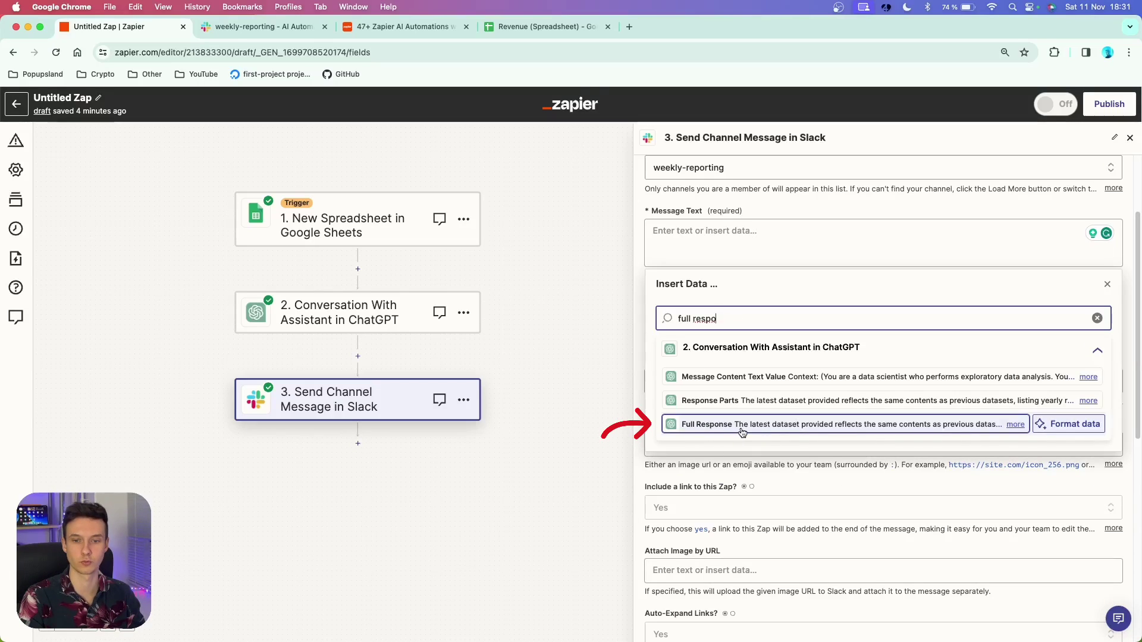
pyautogui.click(802, 431)
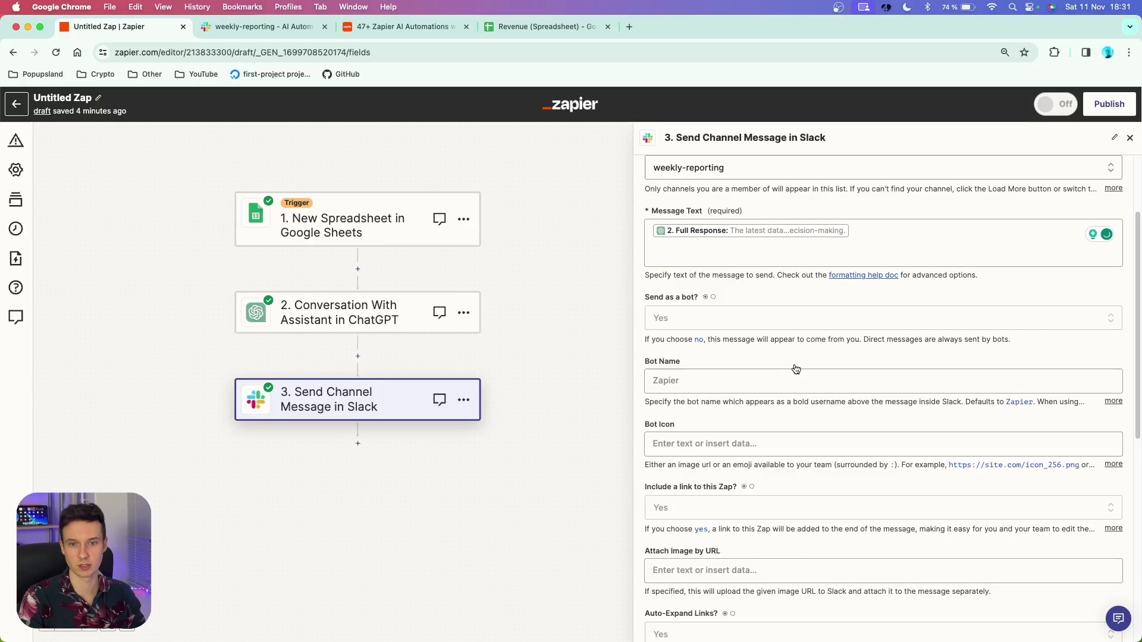
pyautogui.scroll(-1, 794, 369)
pyautogui.scroll(-3, 794, 362)
pyautogui.scroll(2, 767, 309)
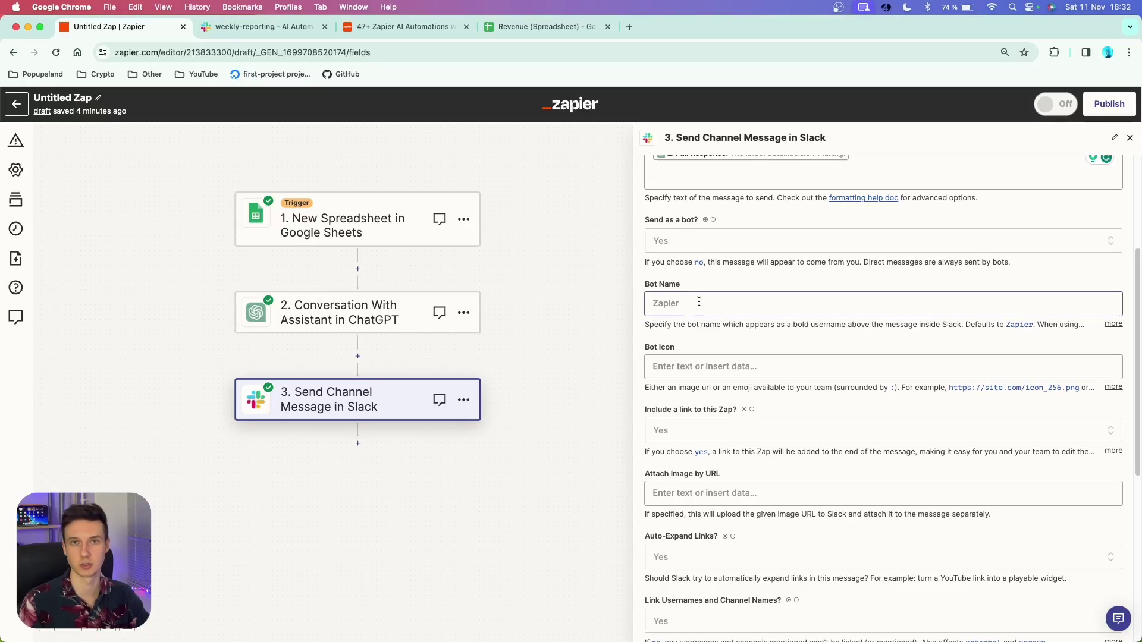
pyautogui.scroll(-1, 690, 300)
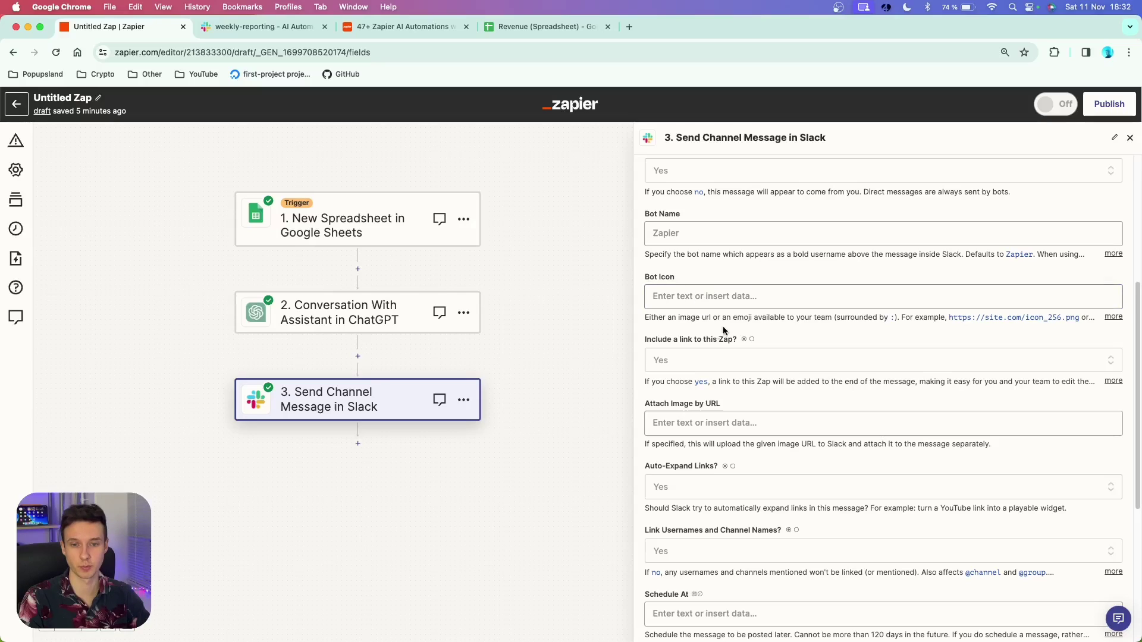
pyautogui.scroll(-4, 773, 381)
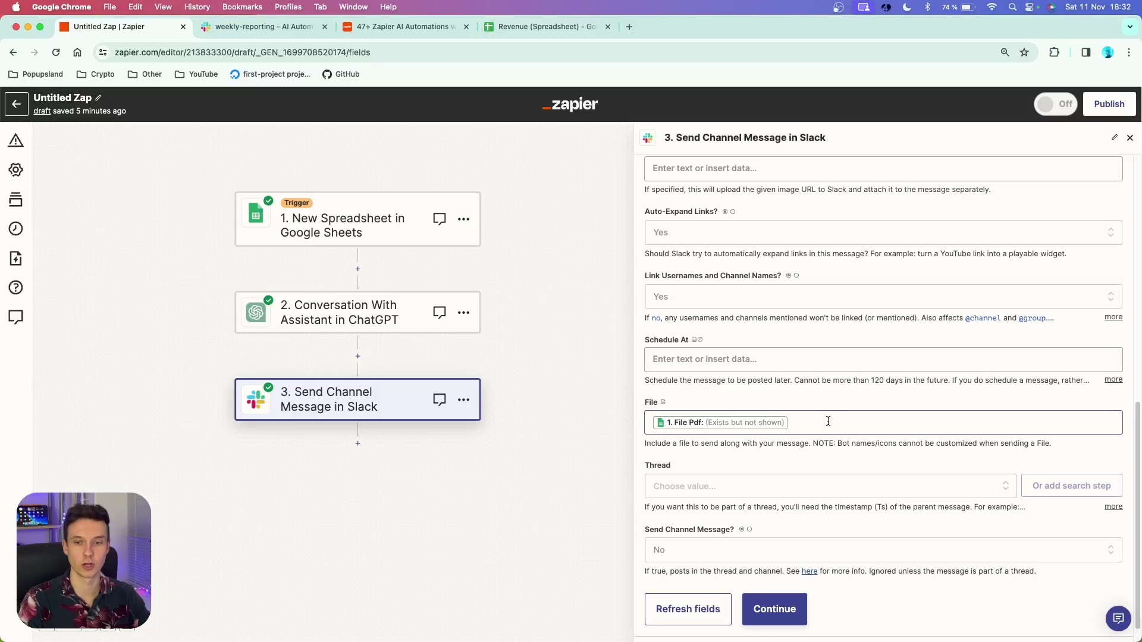
# - Attach the New Spreadsheet trigger's File Pdf to the Slack message, found by searching 'exists but not'
pyautogui.click(827, 421)
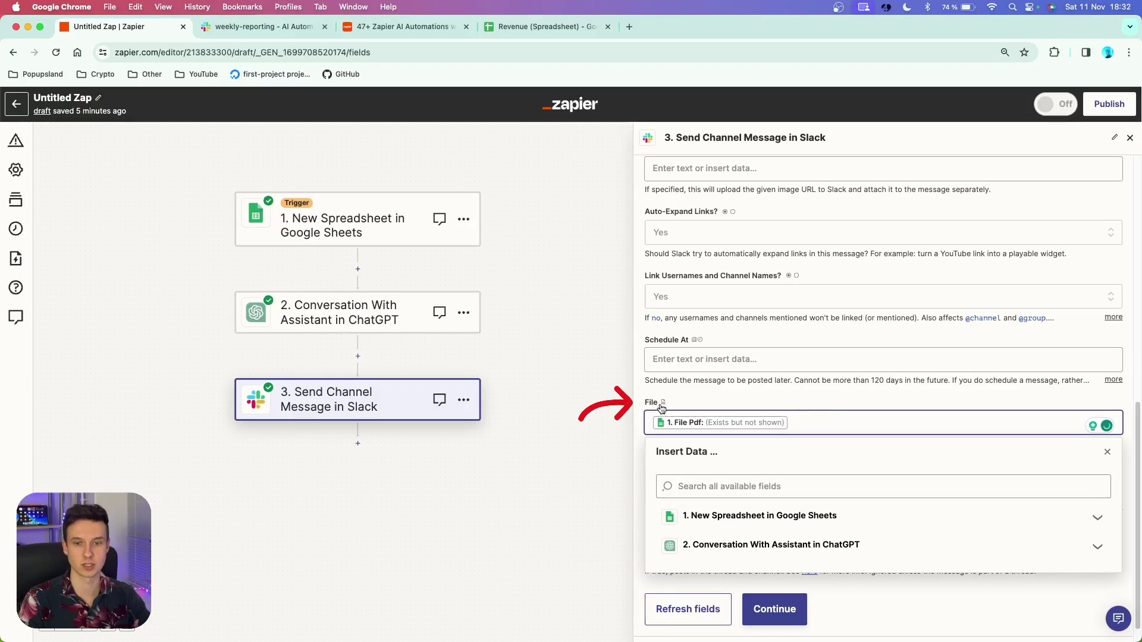
pyautogui.click(781, 456)
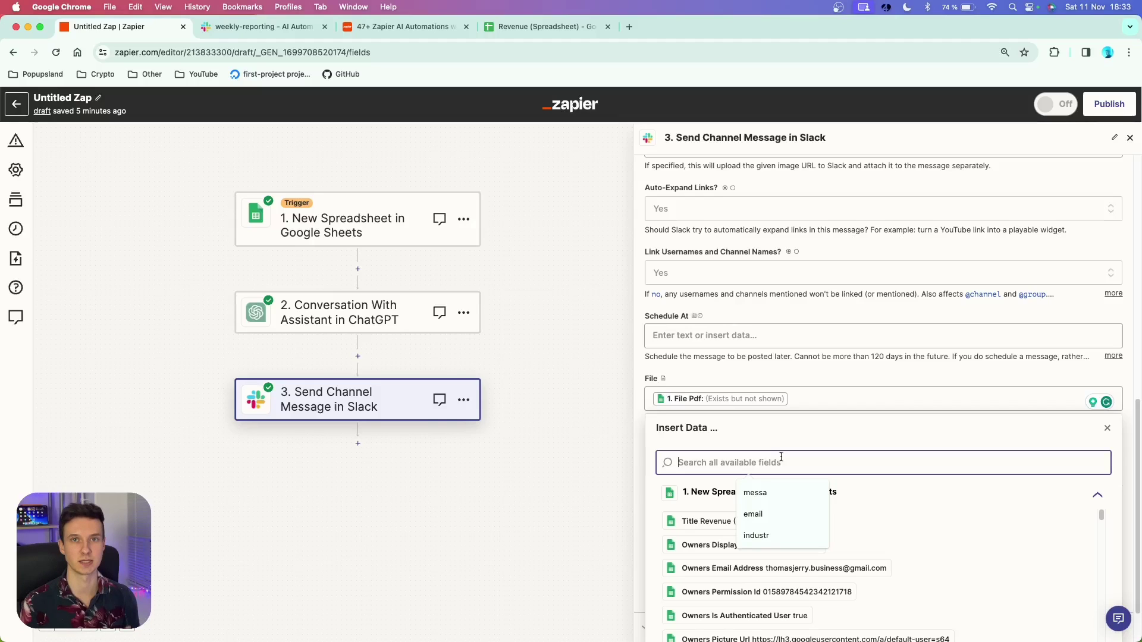
pyautogui.scroll(-10, 902, 485)
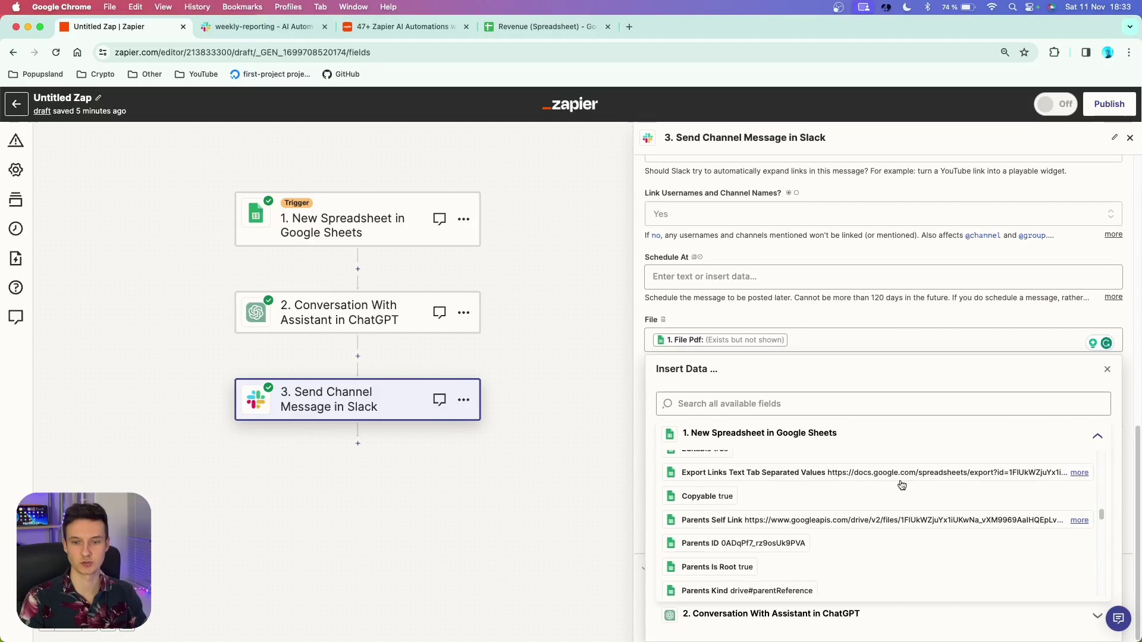
pyautogui.scroll(-5, 902, 486)
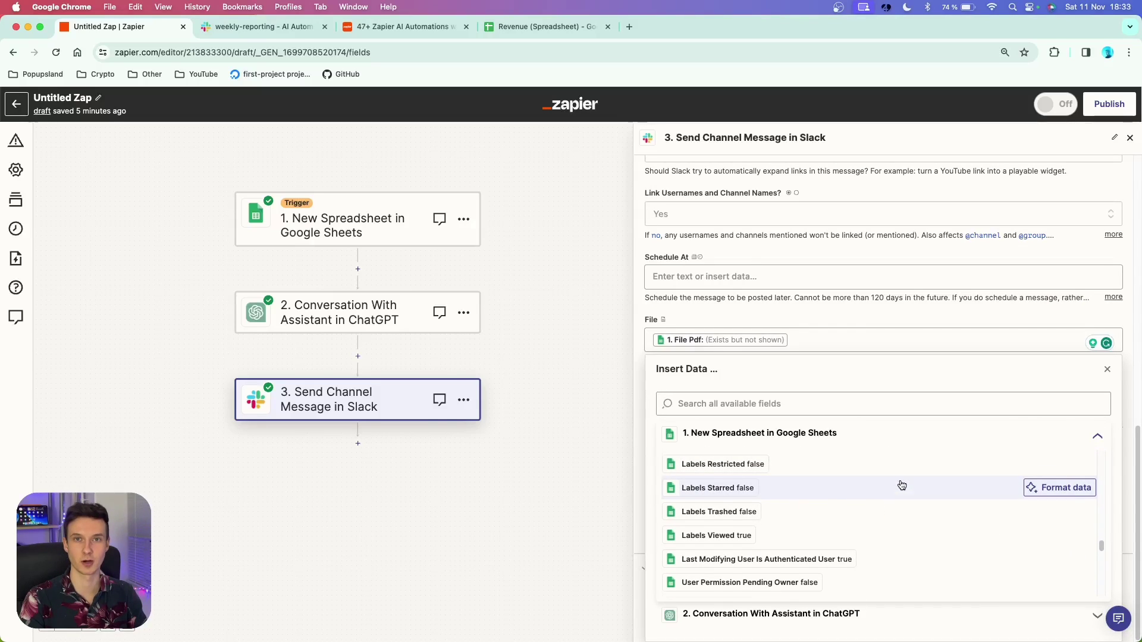
pyautogui.click(765, 403)
pyautogui.write('ex')
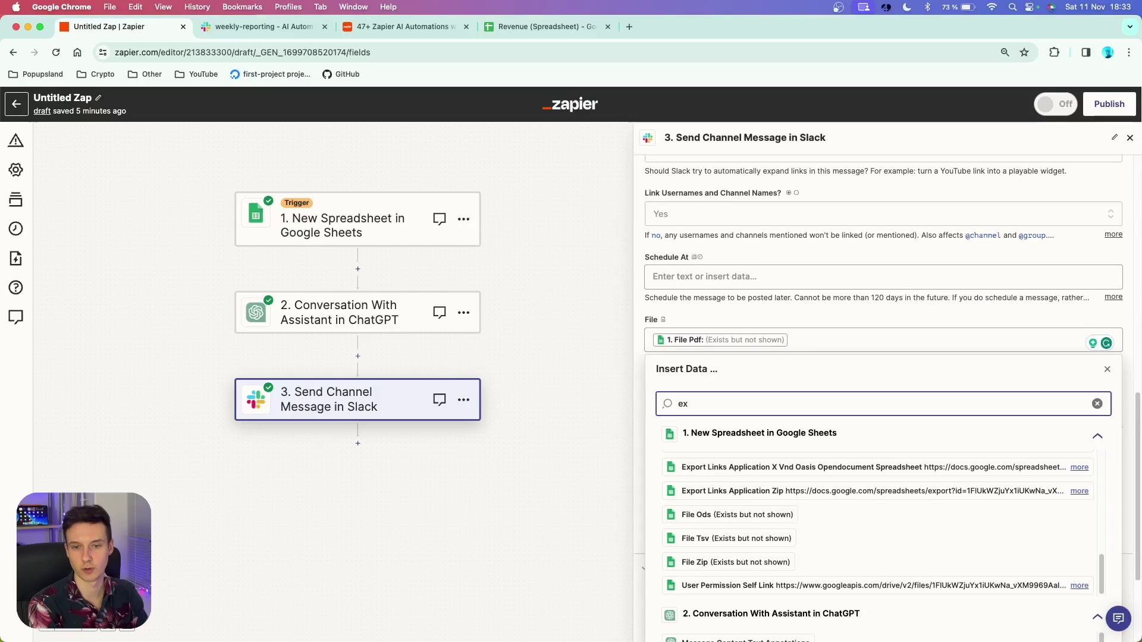
pyautogui.write('ists but not')
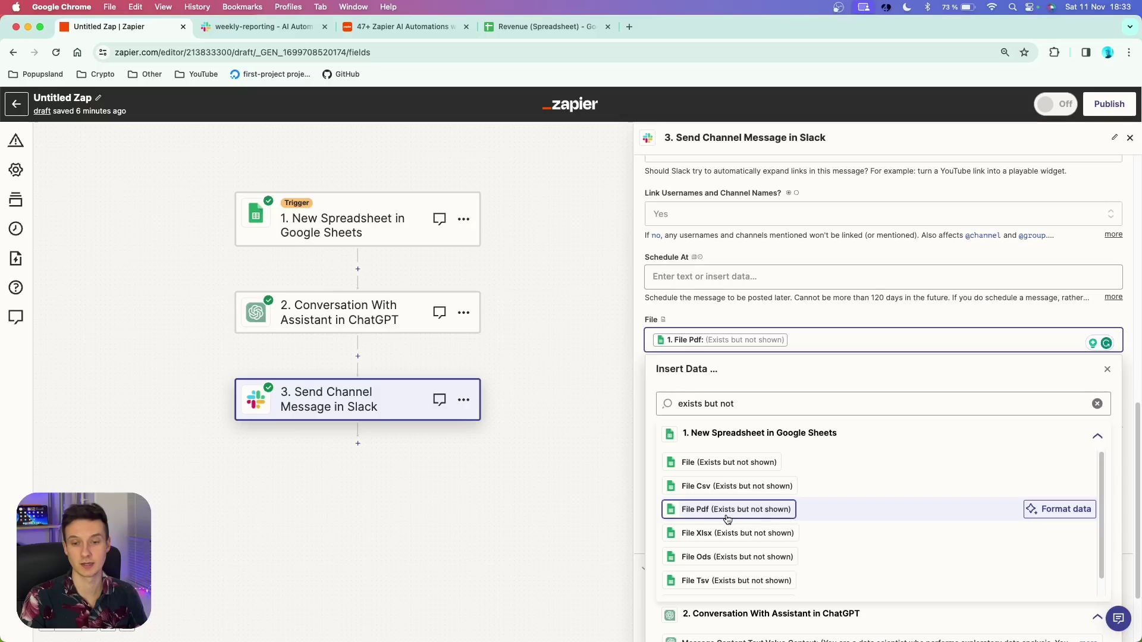
pyautogui.scroll(1, 730, 506)
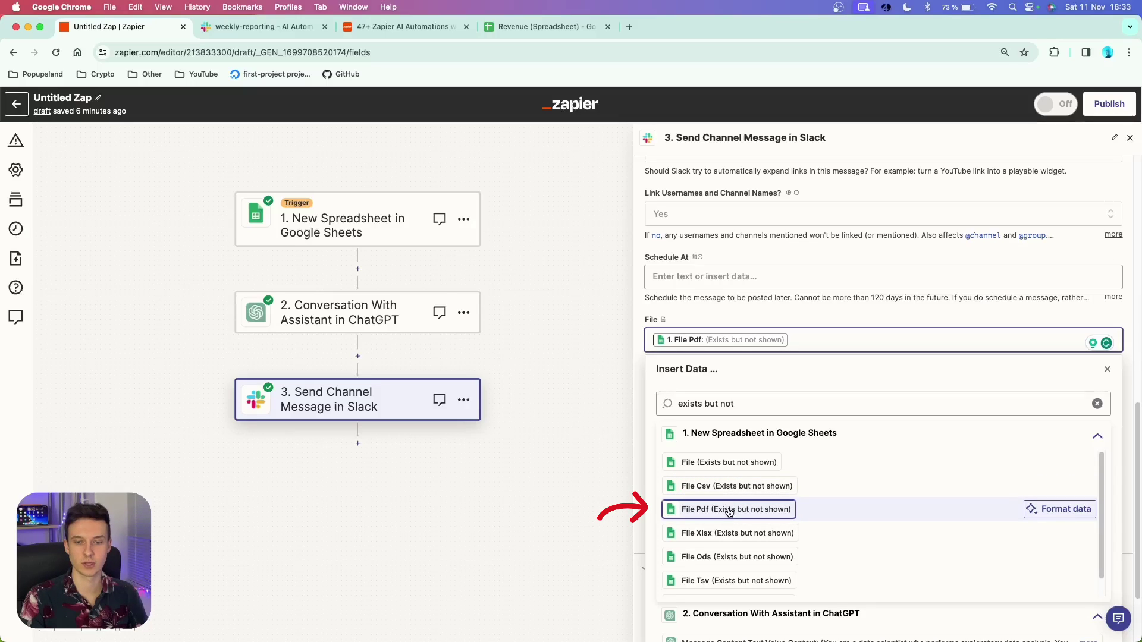
pyautogui.click(744, 319)
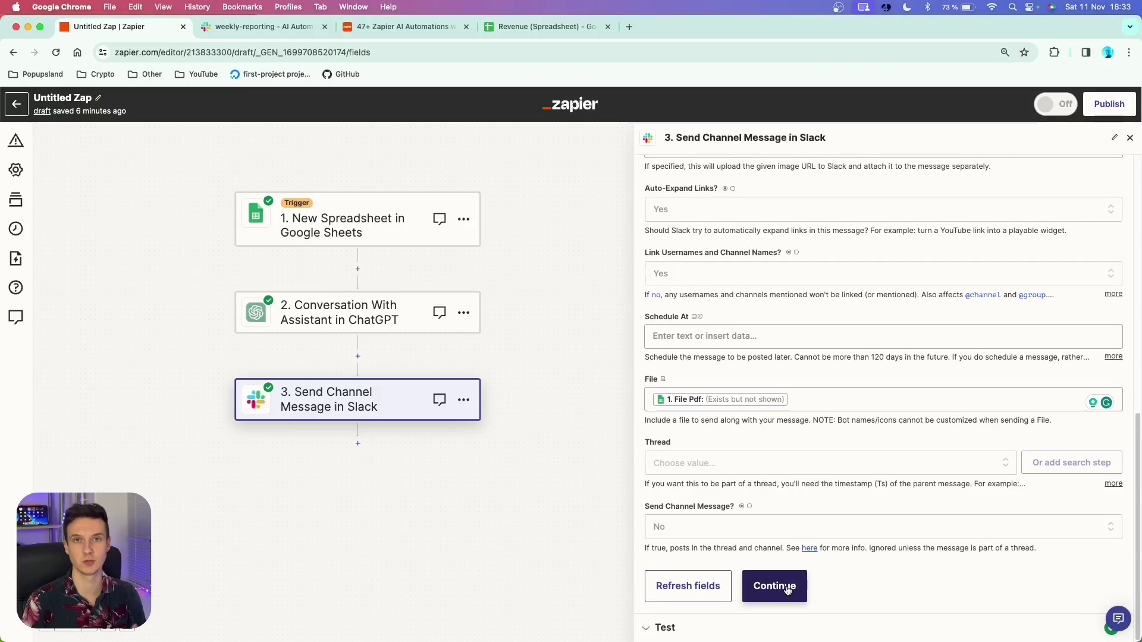
# - Run the Slack step test and verify the revenue insights and Revenue PDF posted in #weekly-reporting
pyautogui.click(786, 589)
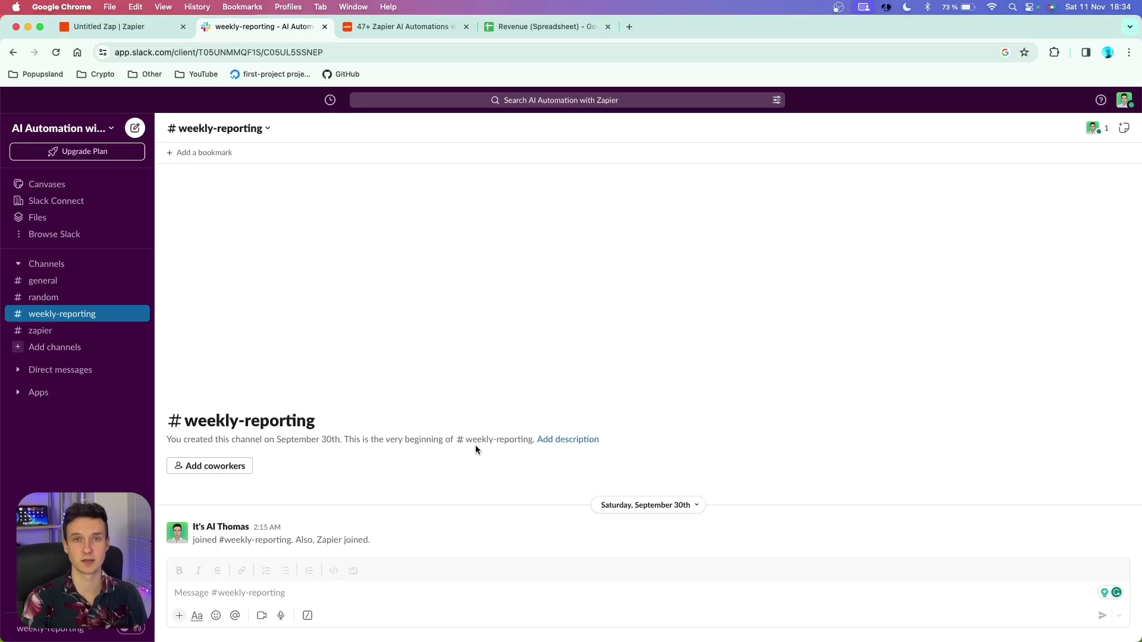
pyautogui.hotkey('ctrl', 'shift', 'Tab')
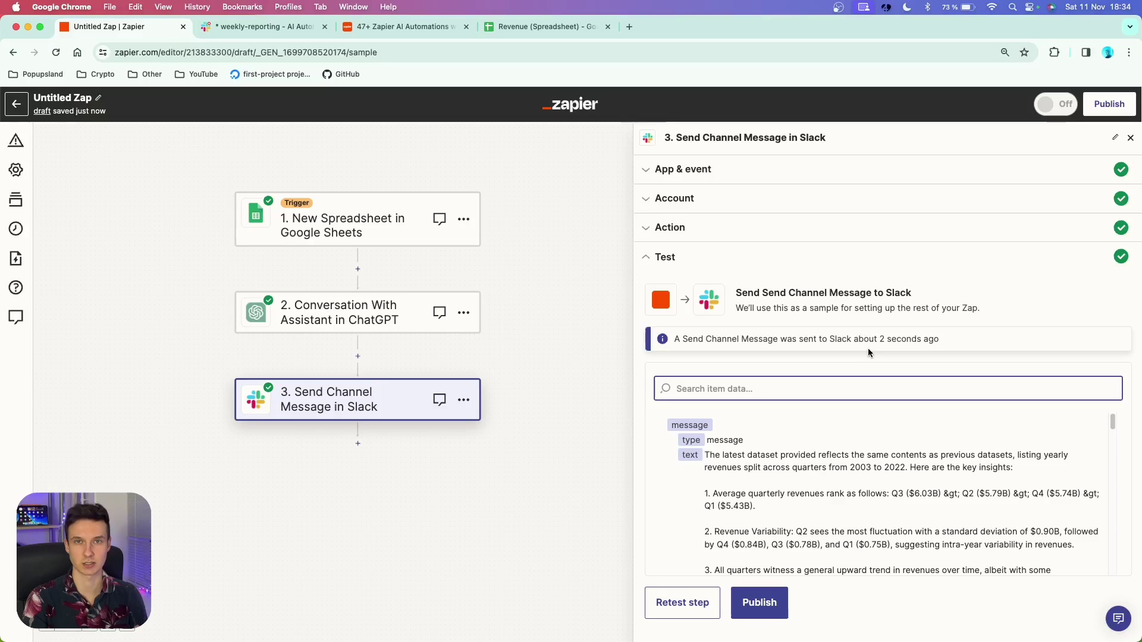
pyautogui.click(262, 26)
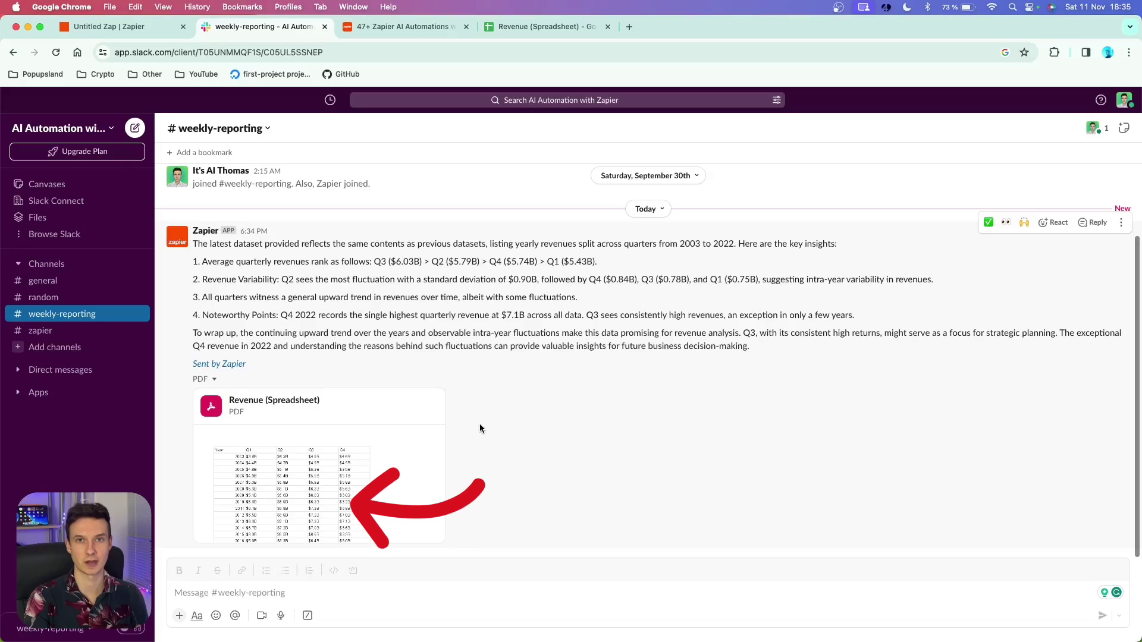
pyautogui.click(346, 487)
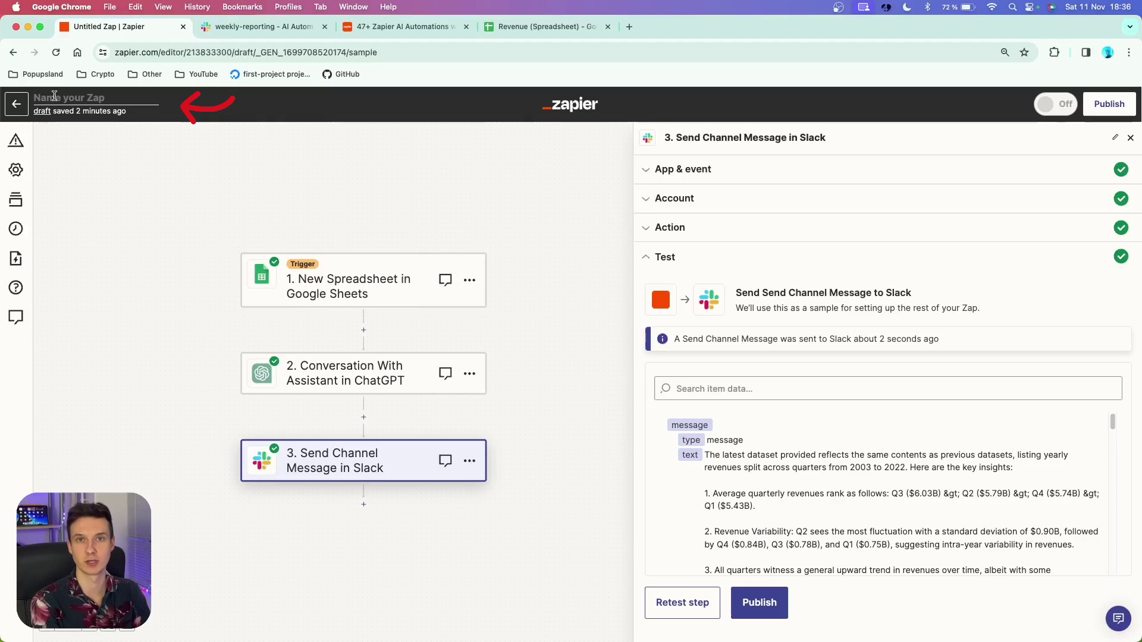
# - Name the Zap 'GoogleSheets-ChatGPTFile-Slack' and bring up the ChatGPT Conversation With Assistant step
pyautogui.write('GoogleSheets-ChatGPTFile-Slack')
pyautogui.click(248, 107)
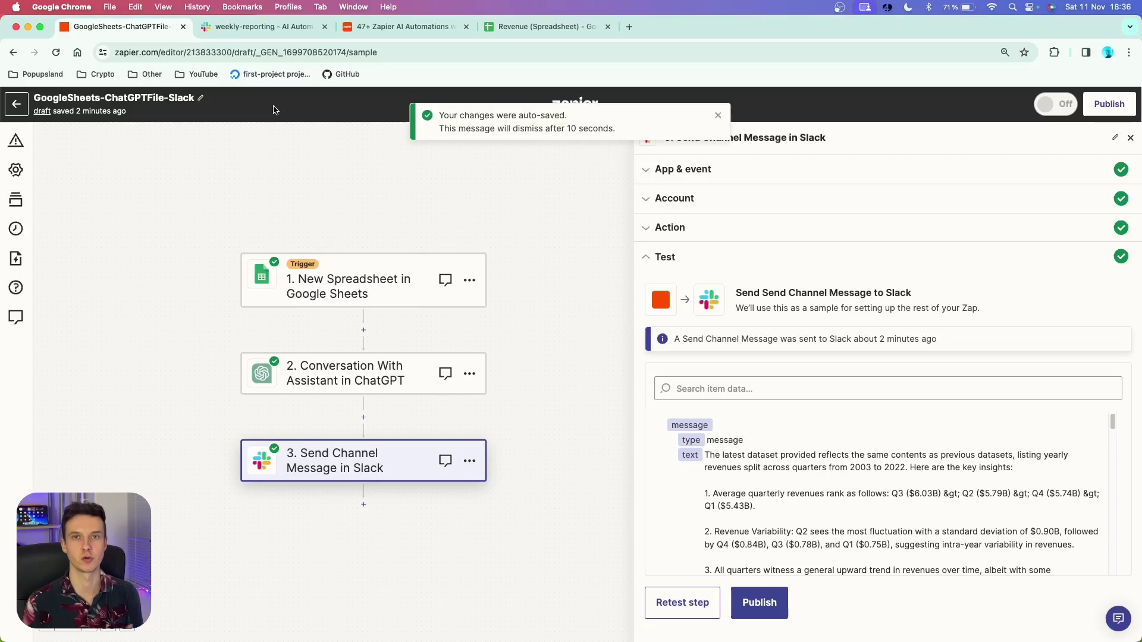
pyautogui.moveTo(514, 203); pyautogui.dragTo(512, 199)
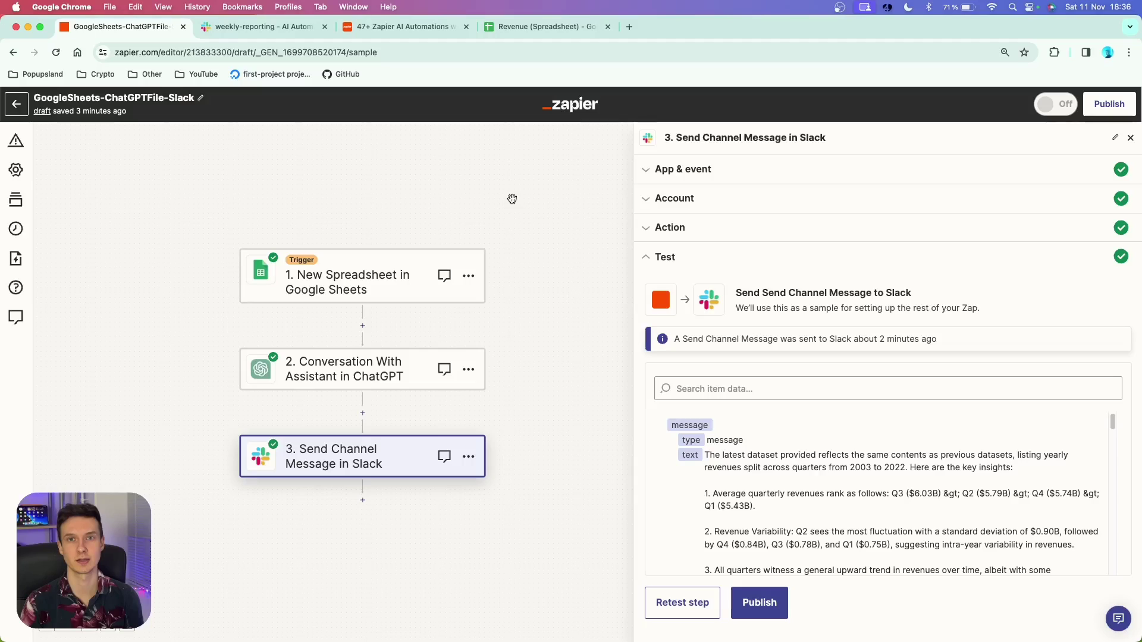
pyautogui.click(264, 371)
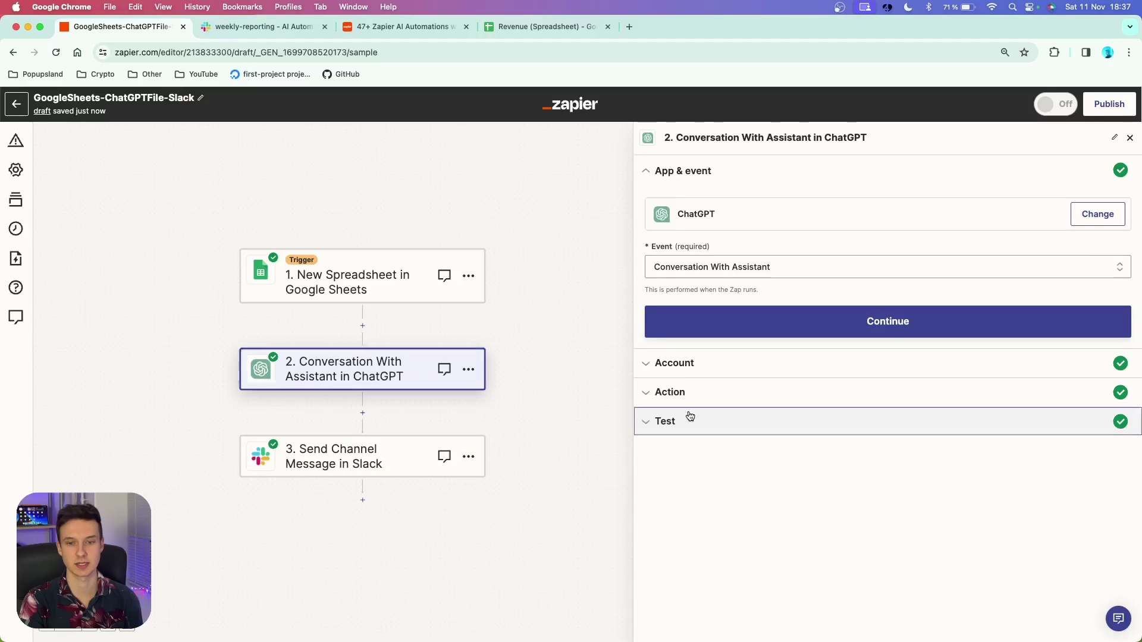
# - Inspect the ChatGPT prompt's answer length limit and the test's full_response, then open the Google Sheets trigger
pyautogui.click(689, 418)
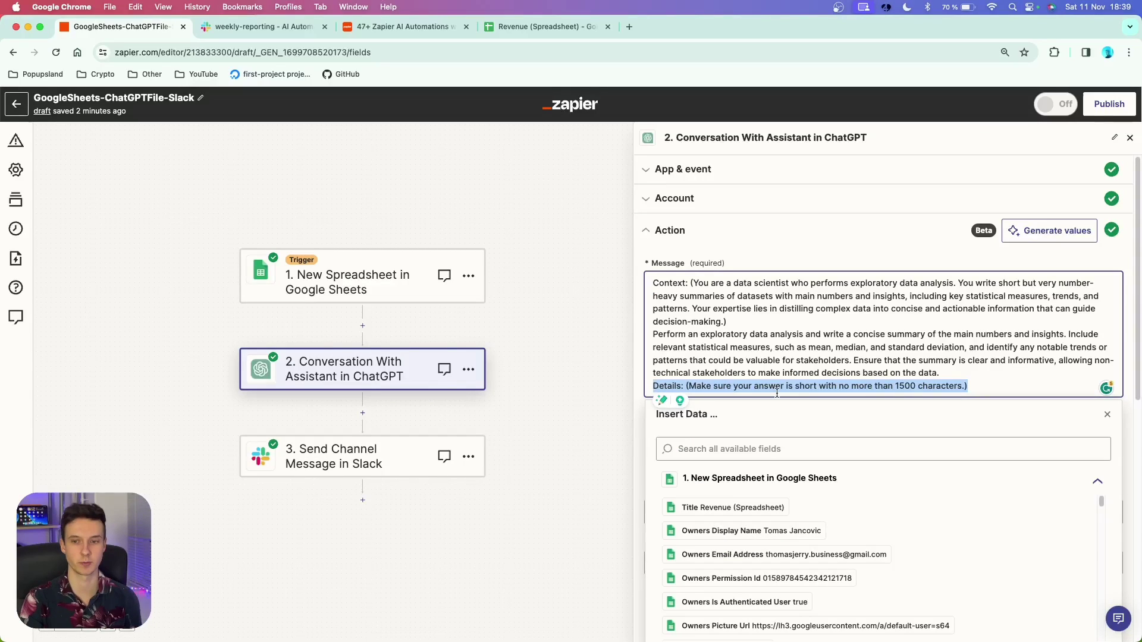
pyautogui.moveTo(962, 385); pyautogui.dragTo(896, 384)
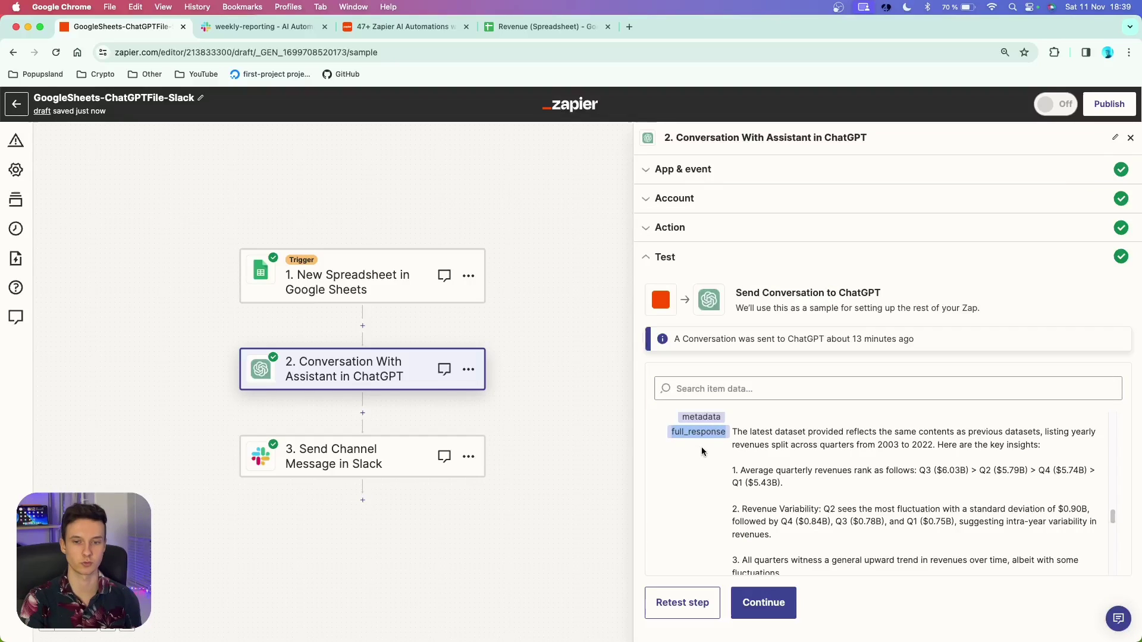
pyautogui.scroll(-2, 796, 484)
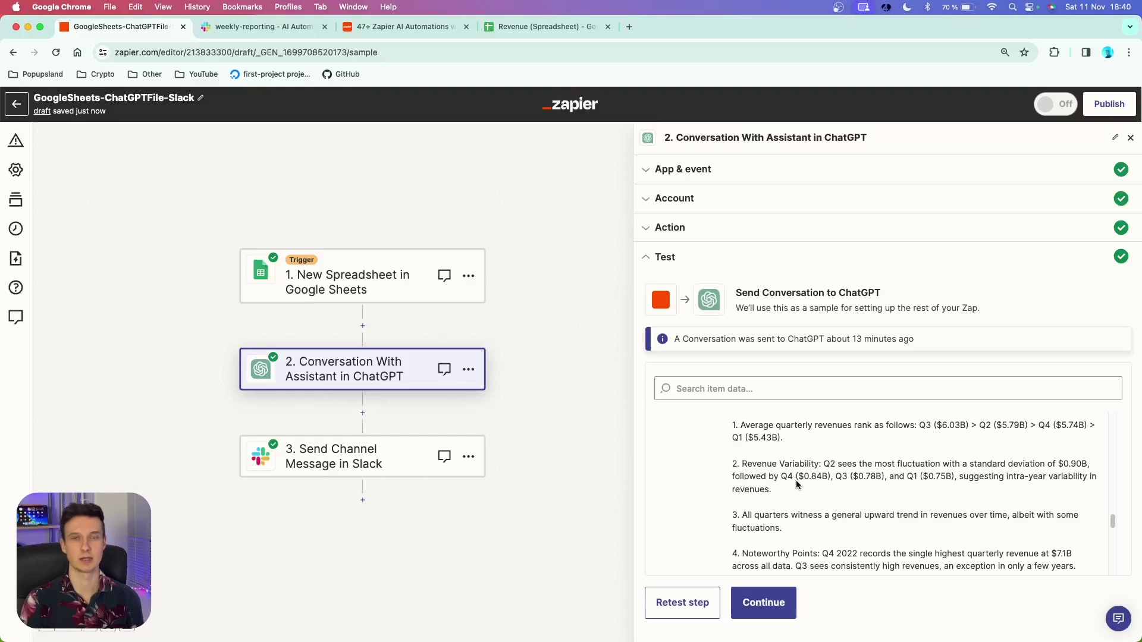
pyautogui.click(346, 280)
# - View the trigger's sample New Spreadsheet records, then bring up the Slack Send Channel Message step
pyautogui.click(729, 421)
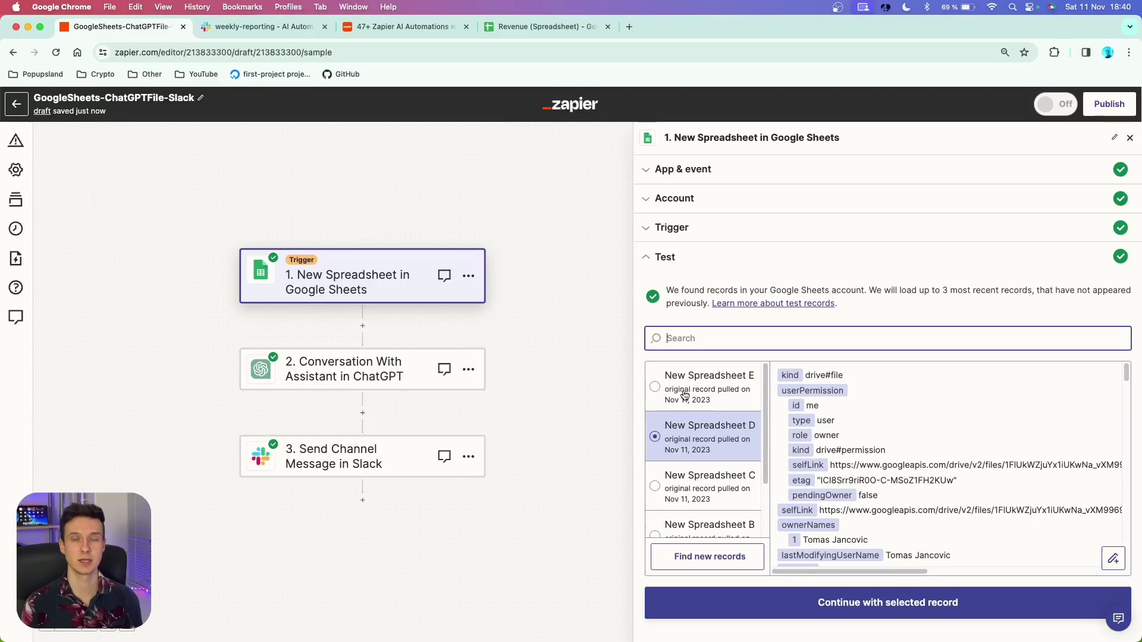
pyautogui.click(306, 378)
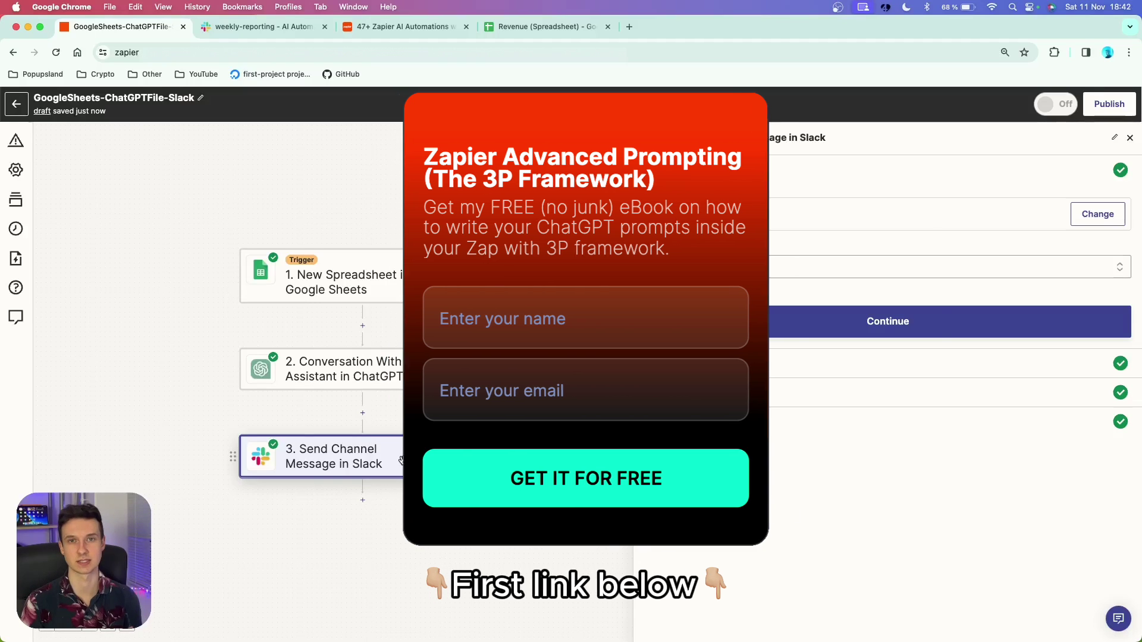
# - Check the Uploading and Analyzing a File row in Notion, then return to the Slack channel
pyautogui.press('super+3')
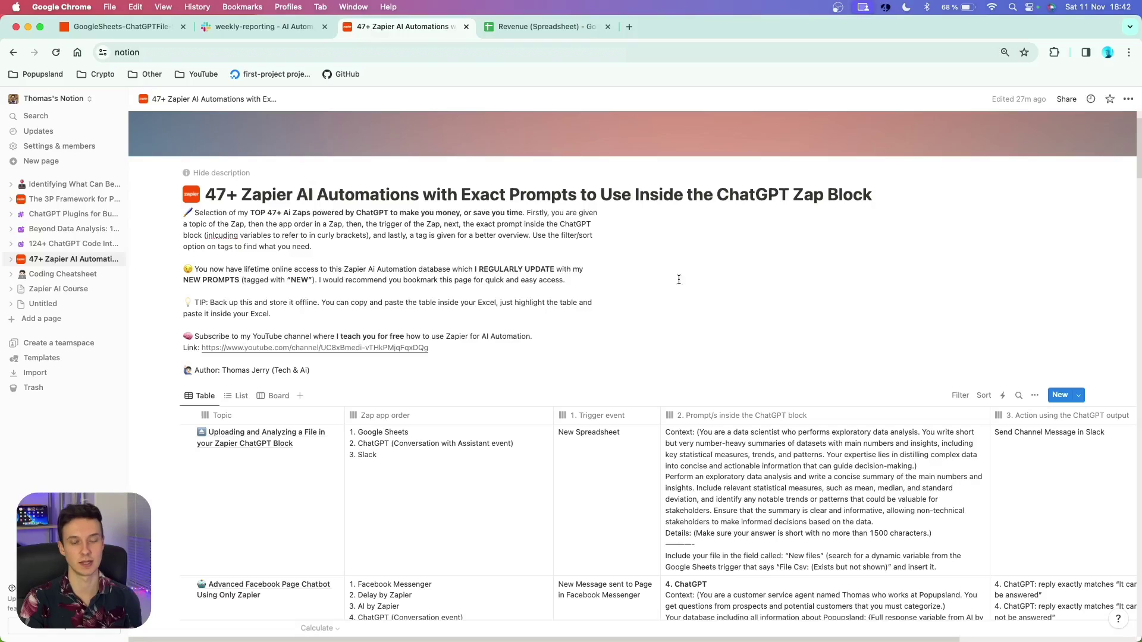
pyautogui.hscroll(3, 317, 454)
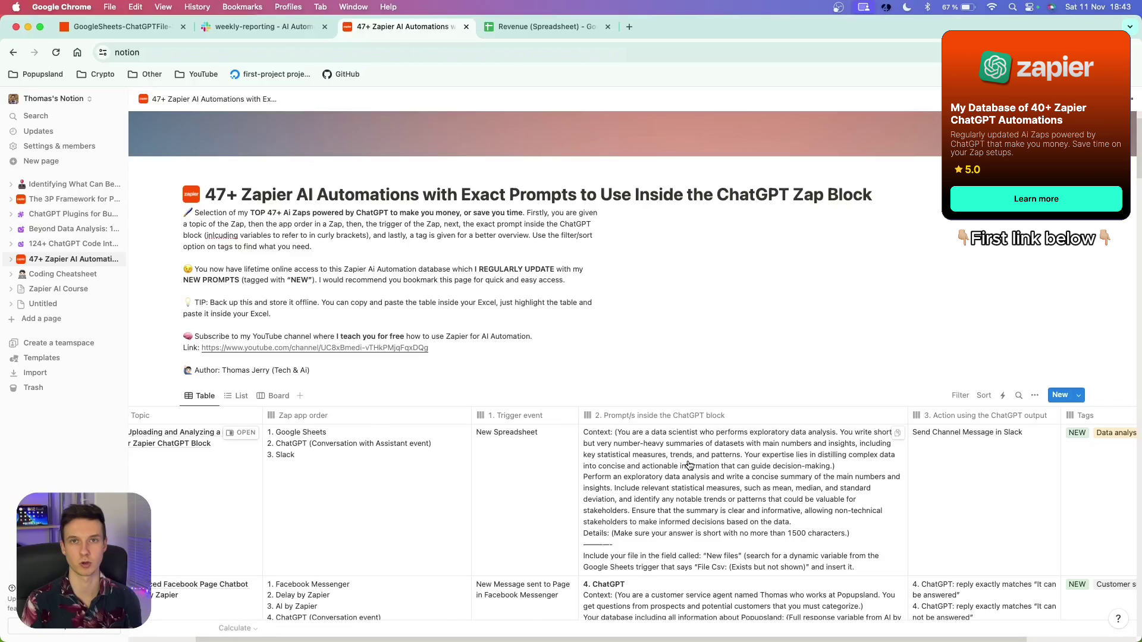
pyautogui.hscroll(-3, 689, 465)
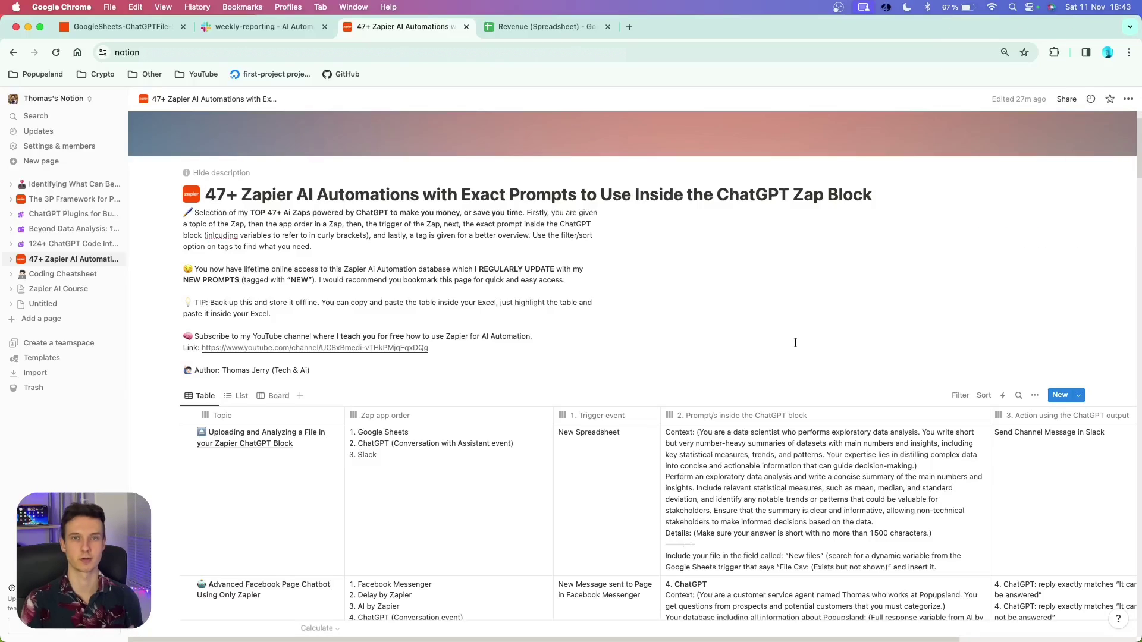
pyautogui.hotkey('ctrl', 'shift', 'Tab')
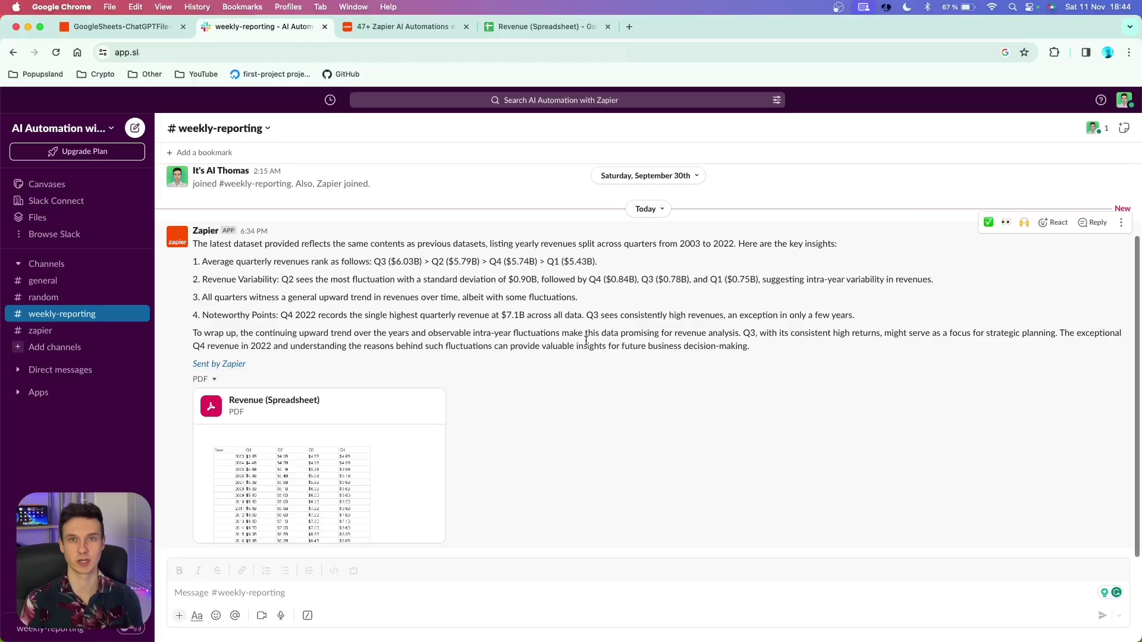